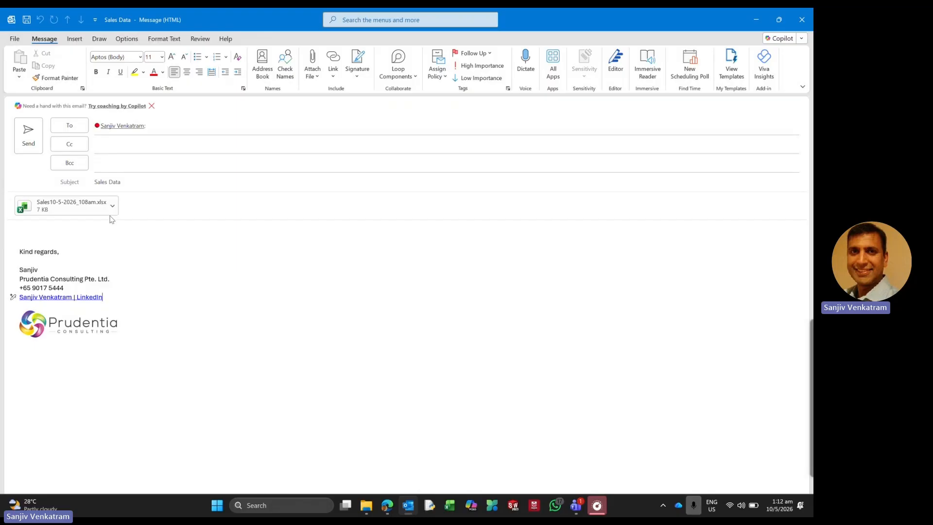
Open the attached workbook Sales10-5-2026_108am.xlsx from the Sales Data email, review its sales rows, and close it
left_click(113, 208)
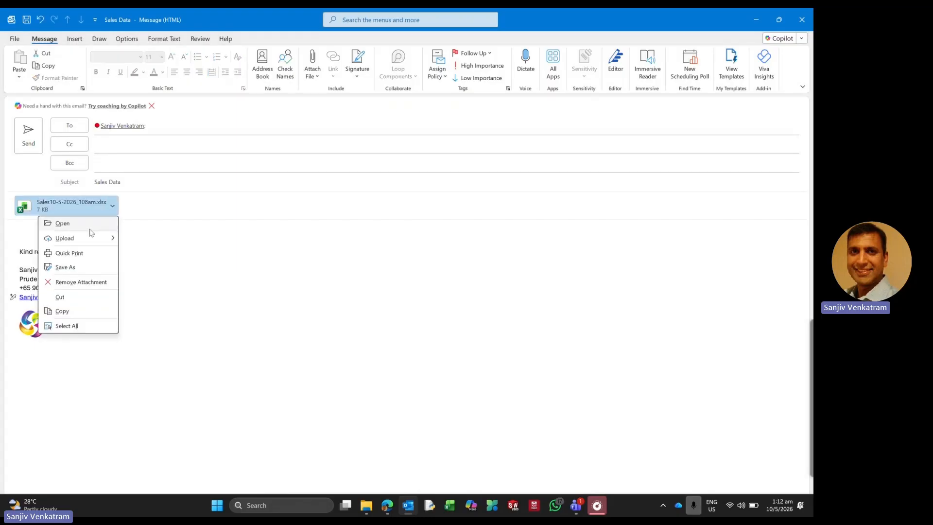
left_click(90, 227)
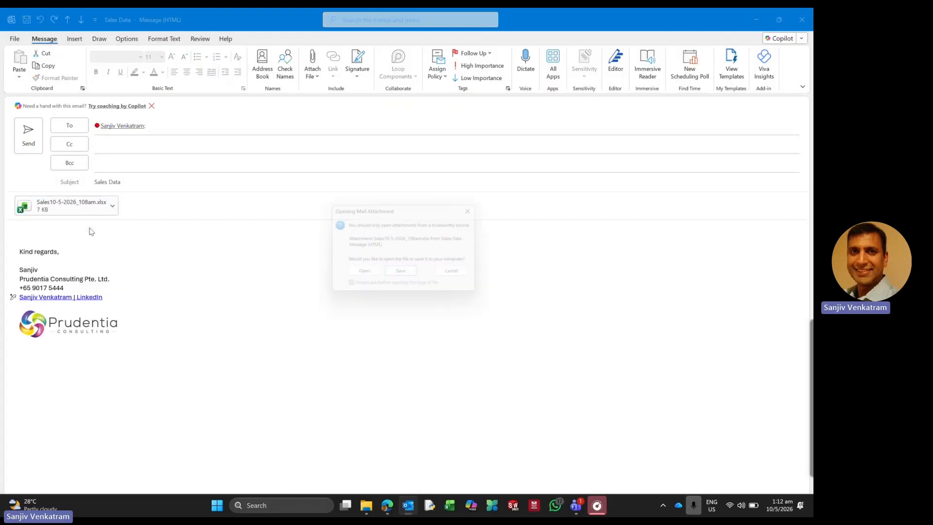
left_click(368, 270)
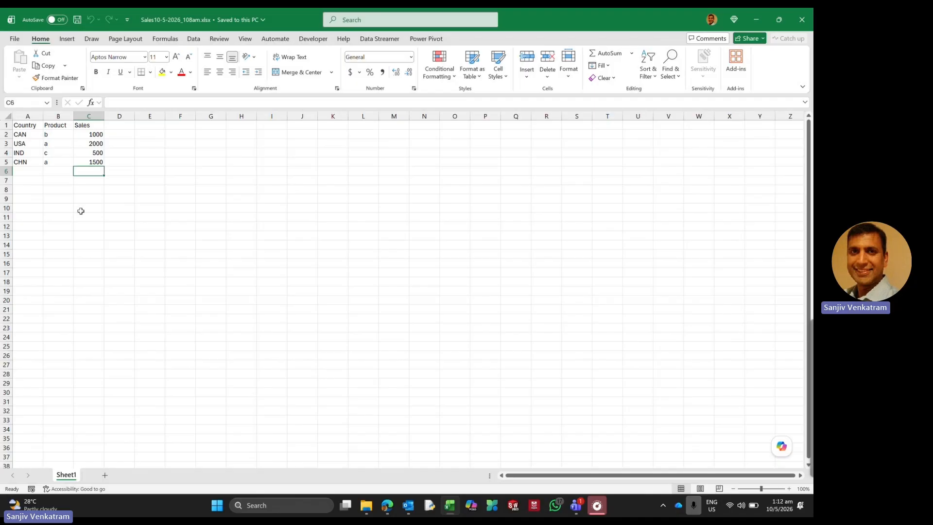
key("alt+Tab")
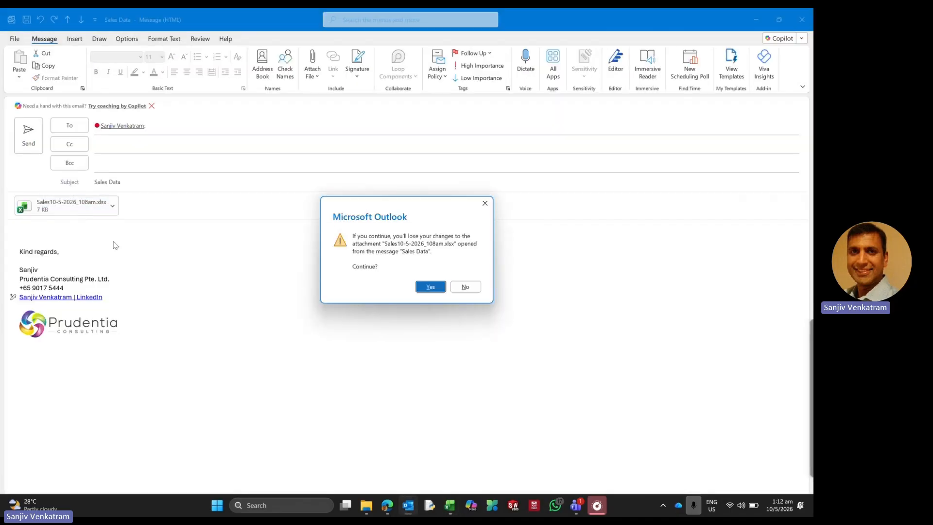
left_click(485, 203)
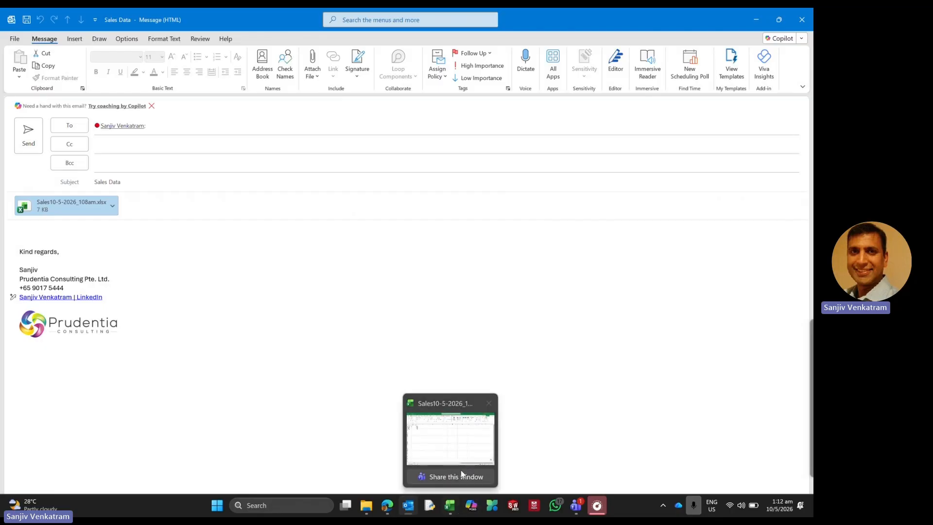
left_click(451, 507)
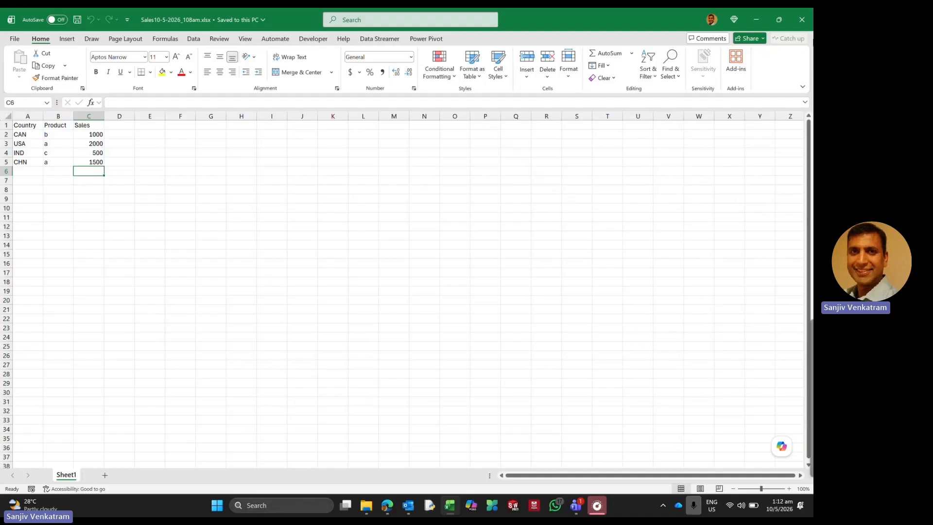
left_click(802, 20)
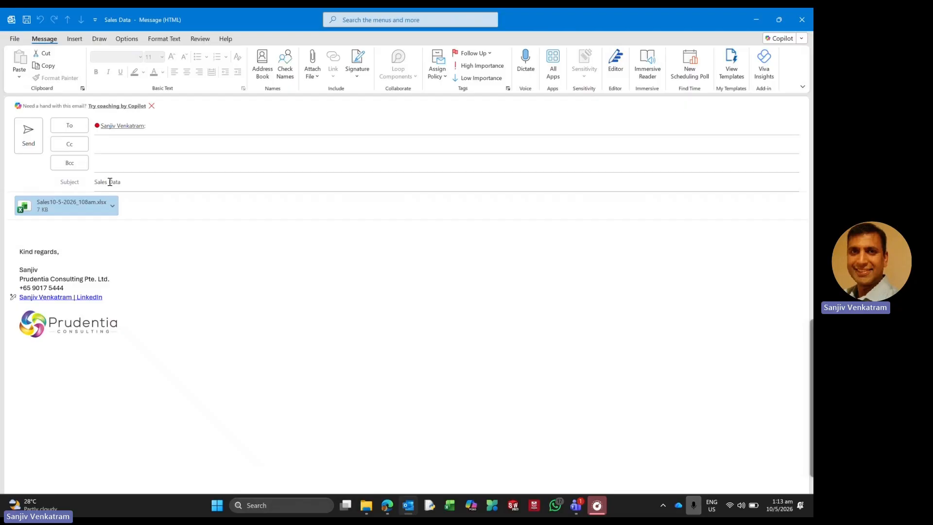
Send the Sales Data email with its attached workbook and switch to the SharePoint library in Edge
left_click(29, 135)
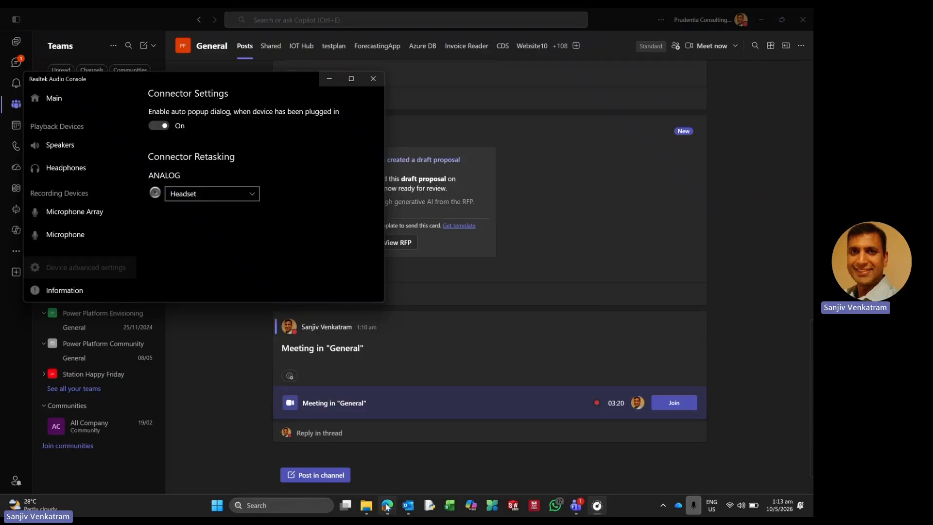
mouse_move(387, 506)
left_click(388, 458)
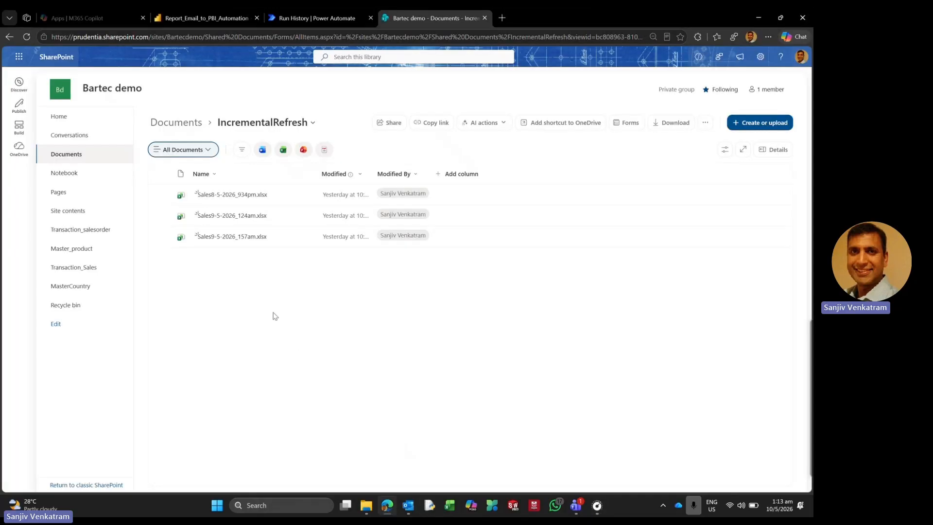
Switch to Power Automate and go back from the old run to the details page of Flow Incremental Data Refresh
left_click(292, 19)
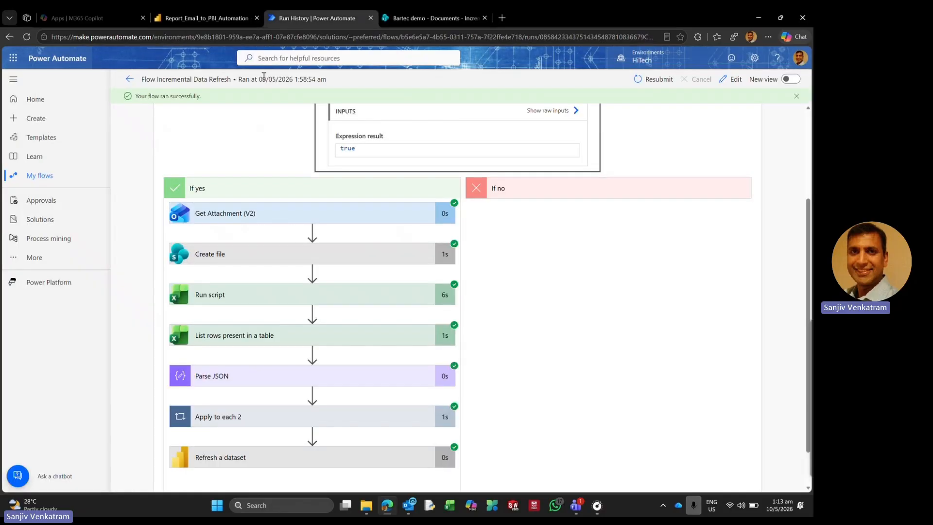
left_click(129, 80)
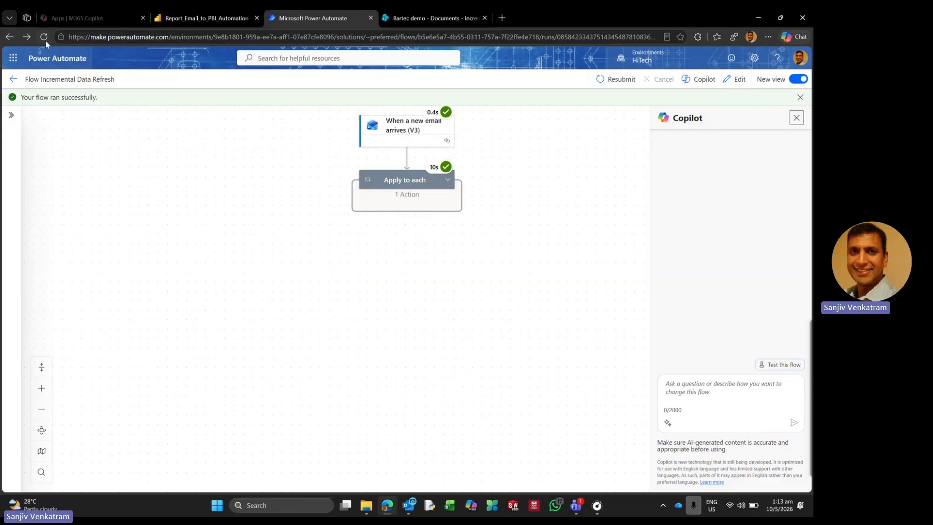
left_click(13, 79)
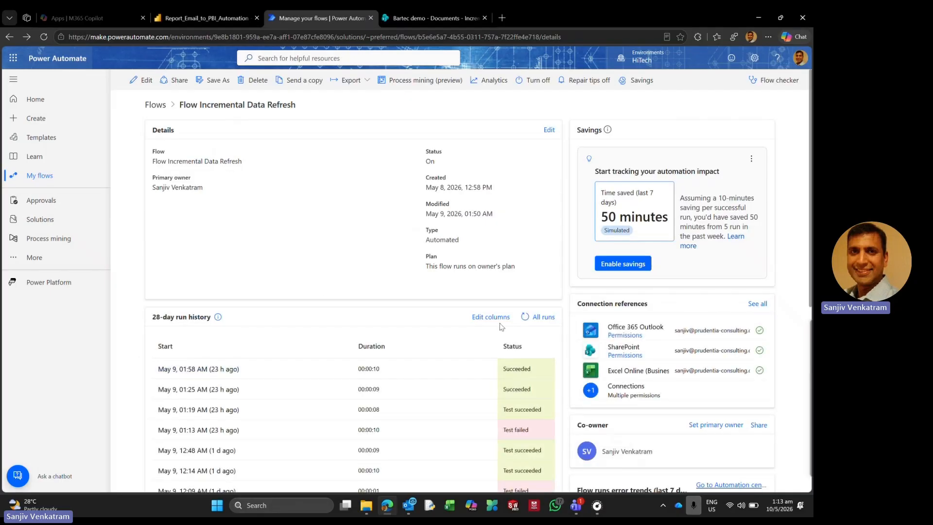
Refresh the flow's 28-day run history repeatedly to follow the newest run until it finishes
left_click(523, 320)
left_click(525, 318)
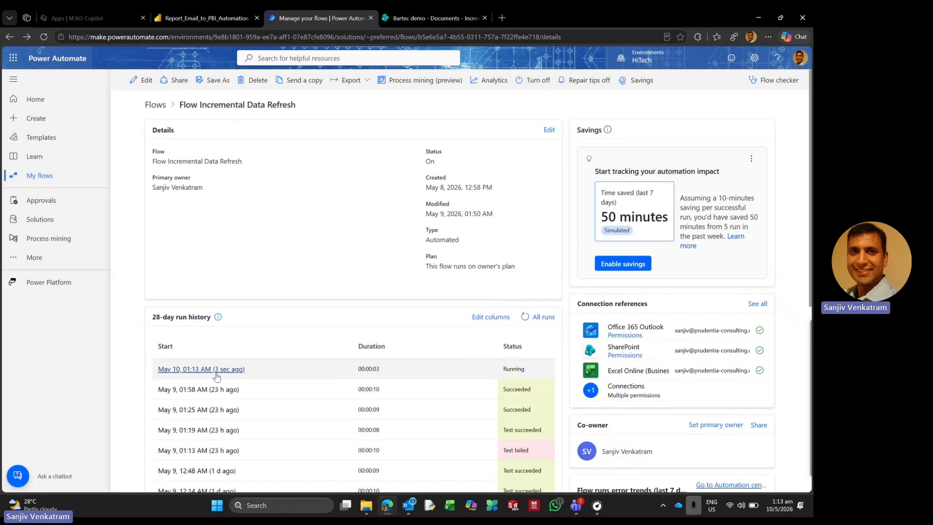
left_click(525, 317)
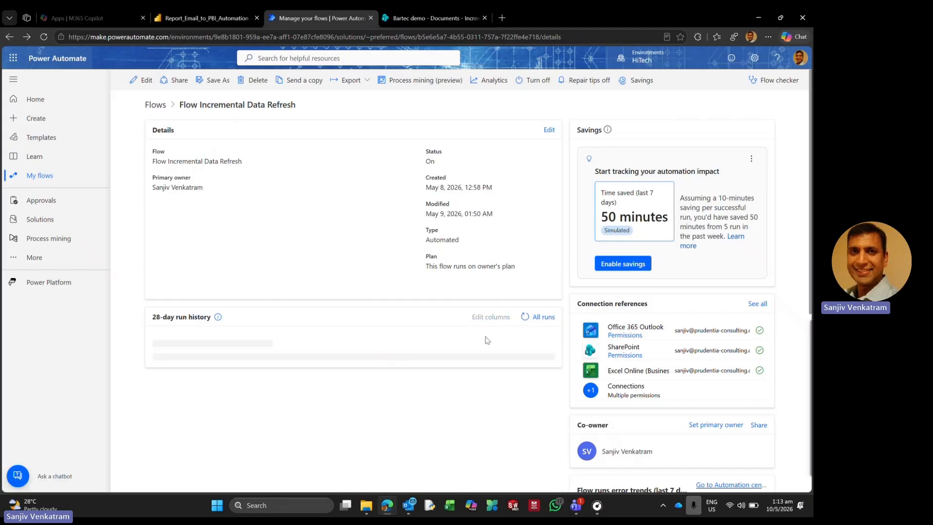
left_click(525, 318)
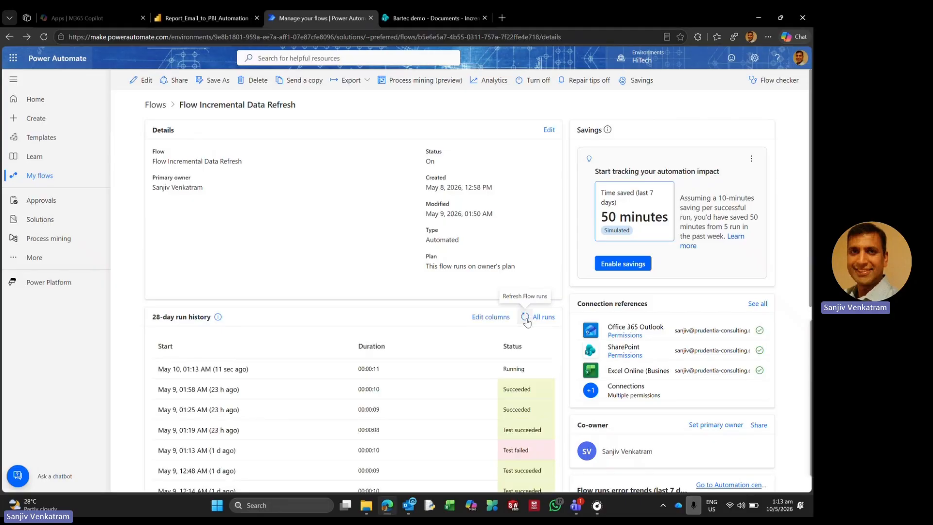
left_click(526, 318)
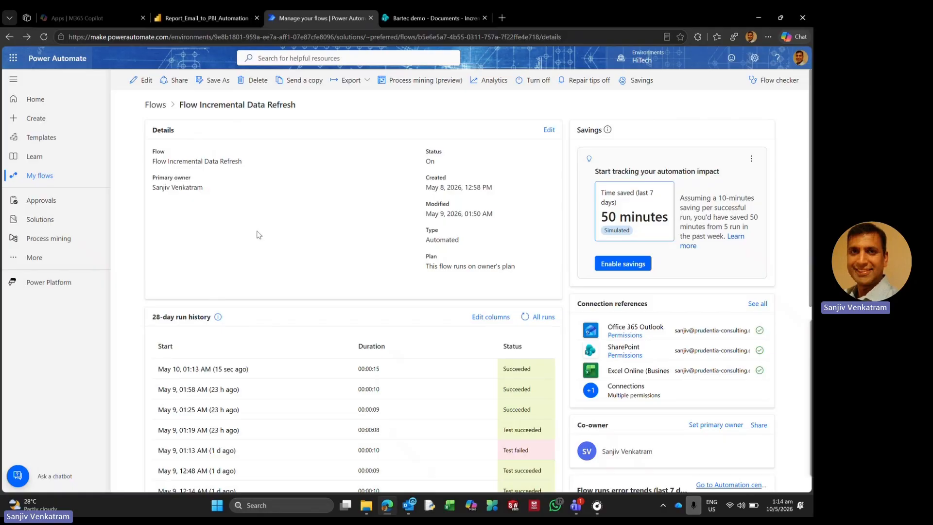
left_click(346, 20)
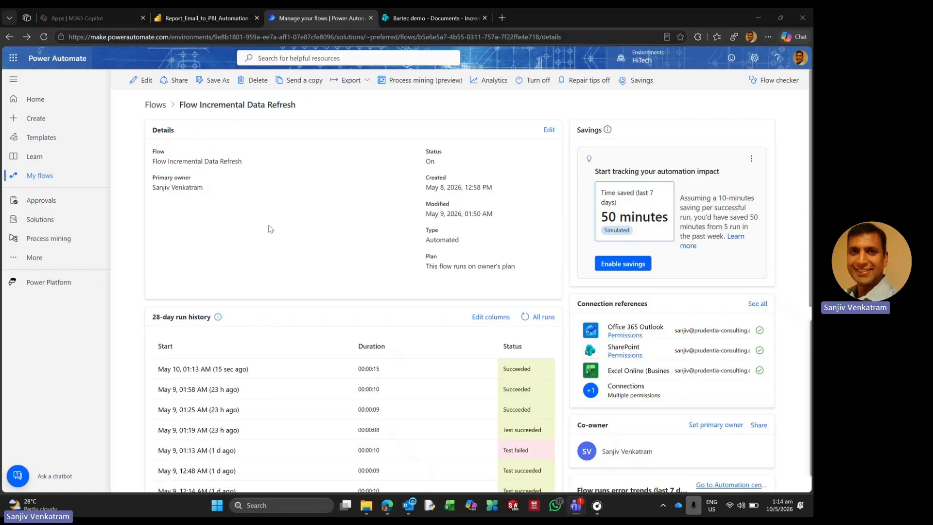
Reload the SharePoint IncrementalRefresh folder to check for the new workbook, and open the Transaction_Sales list to examine its rows
left_click(424, 18)
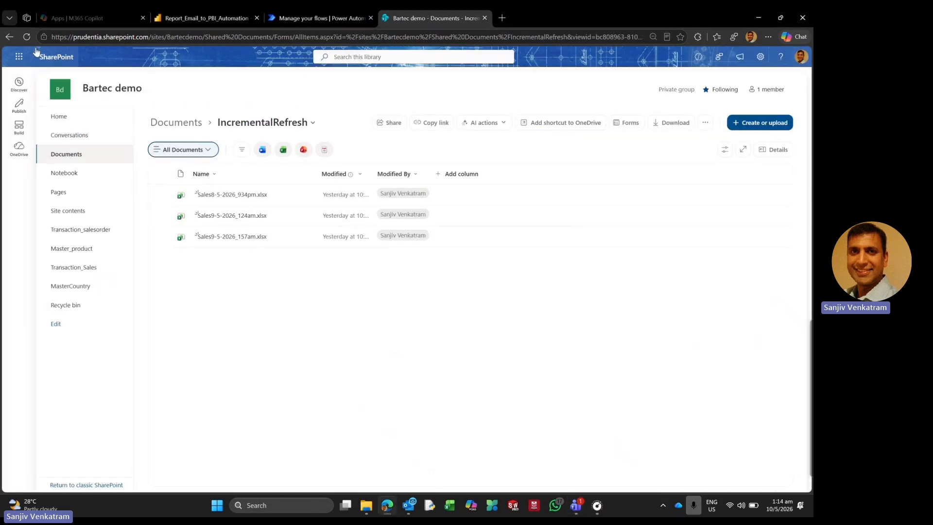
left_click(26, 37)
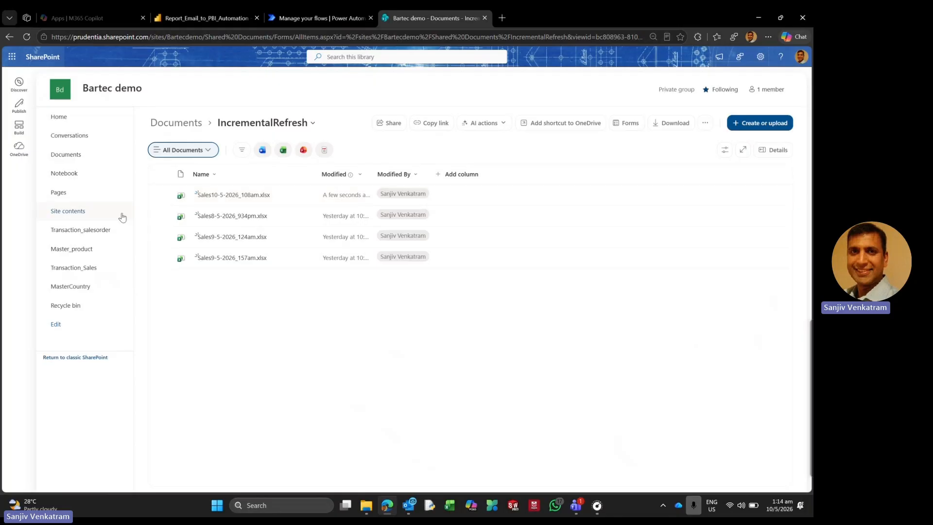
left_click(89, 274)
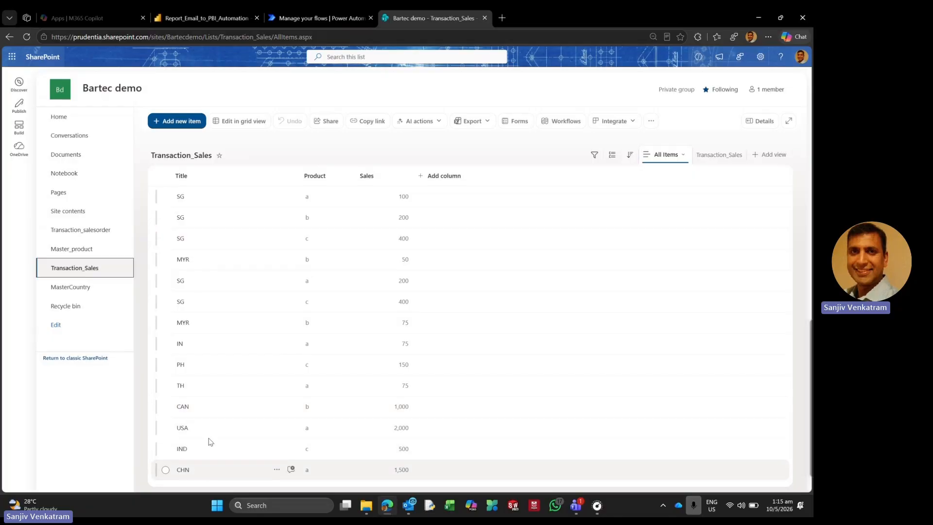
Switch to the Power BI report Report_Email_to_PBI_Automation and reload it to check the country sales table
left_click(207, 18)
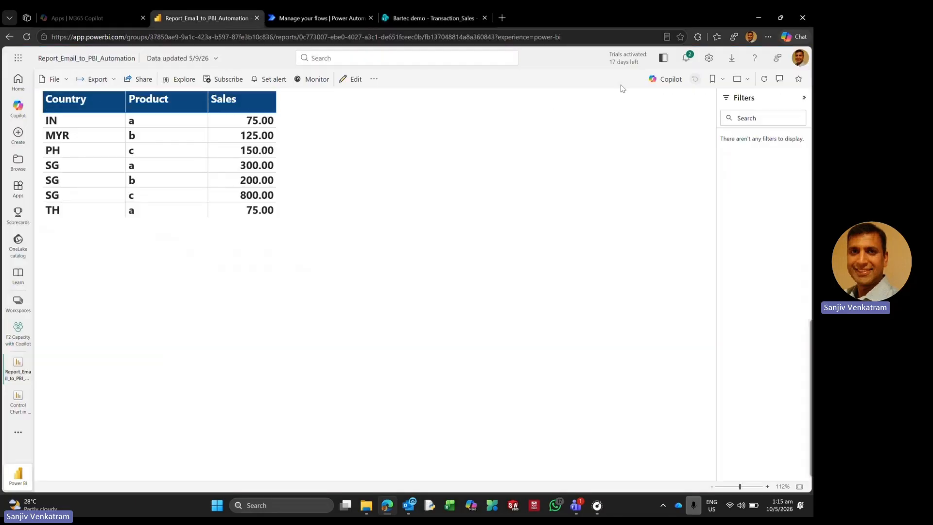
left_click(27, 37)
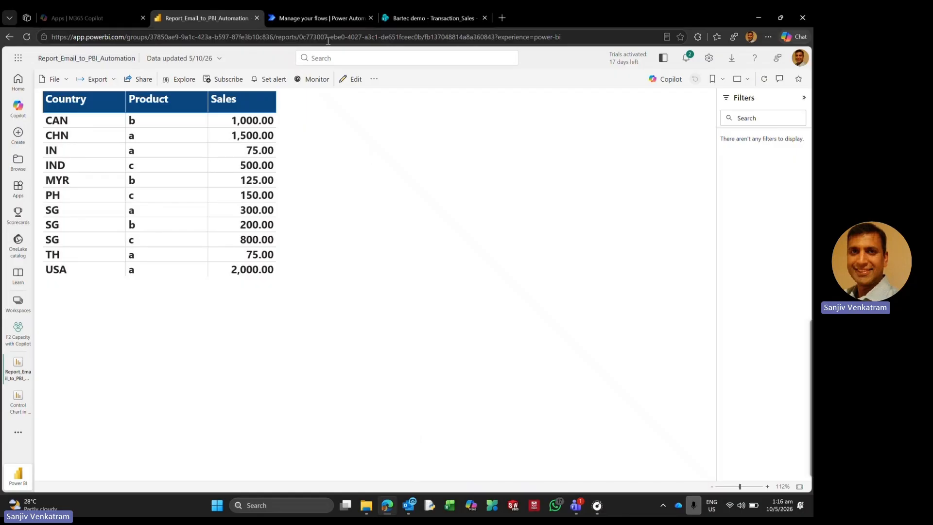
Return to Power Automate, look at the options for creating a flow, and open Flow Incremental Data Refresh for editing
left_click(319, 24)
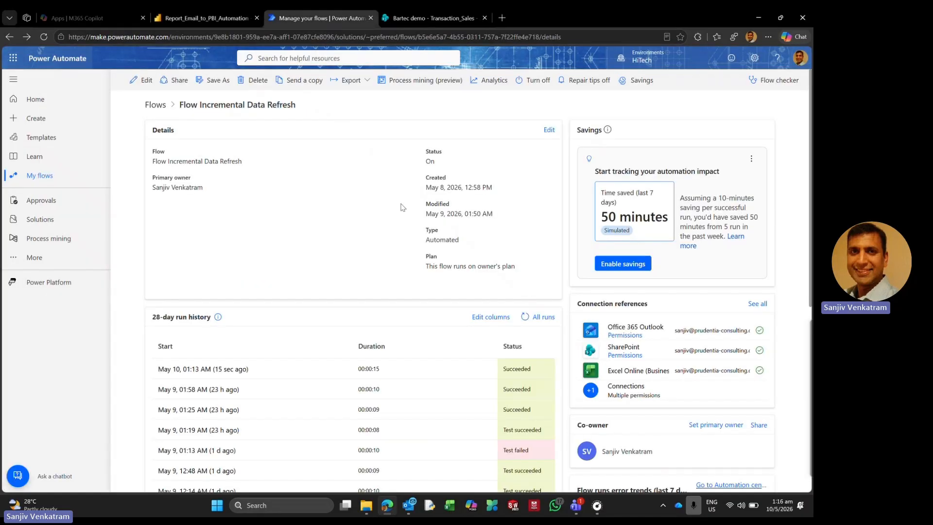
left_click(145, 83)
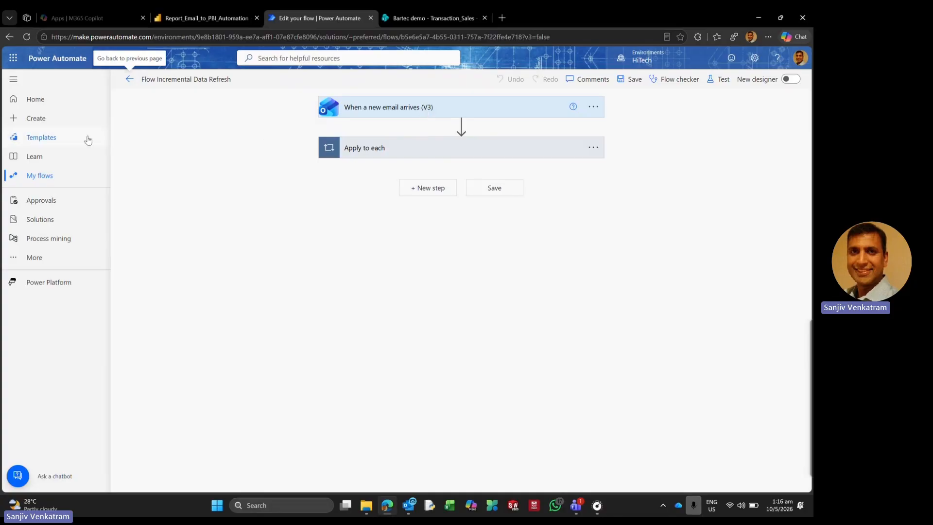
left_click(72, 124)
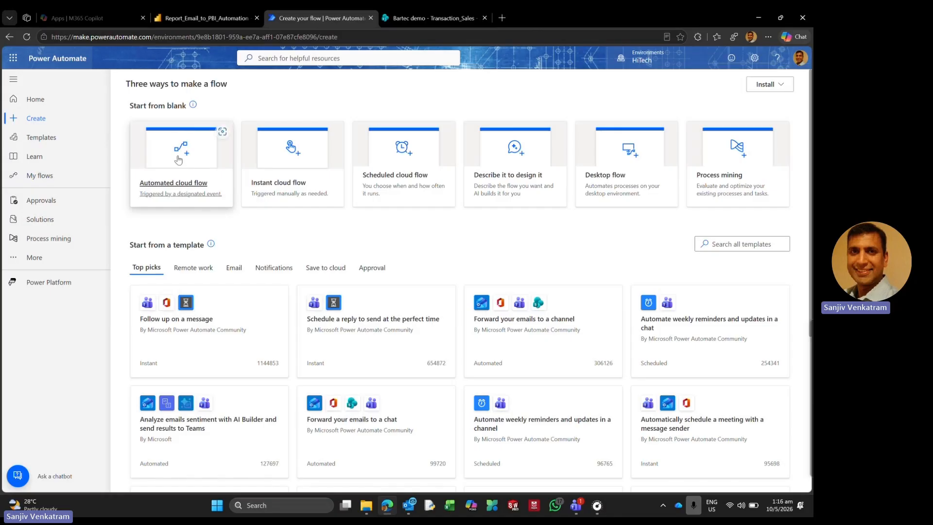
left_click(67, 176)
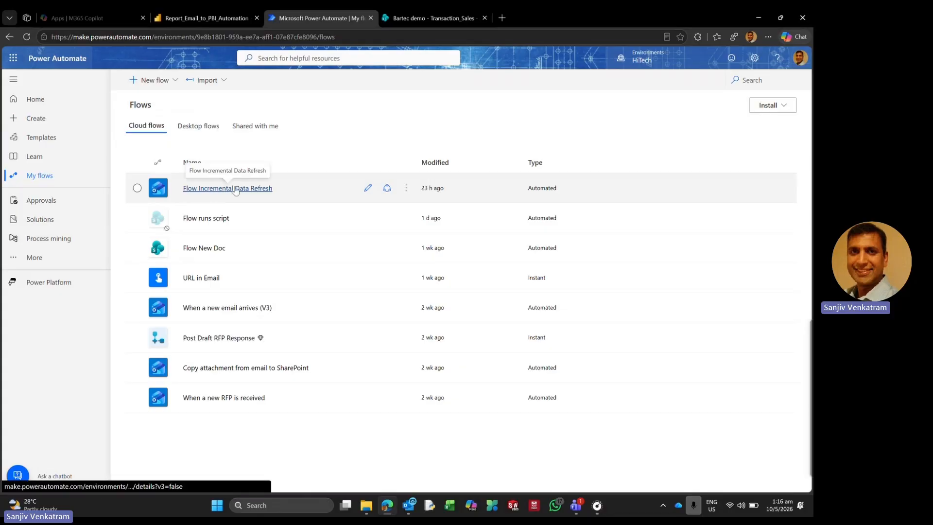
left_click(365, 188)
left_click(365, 189)
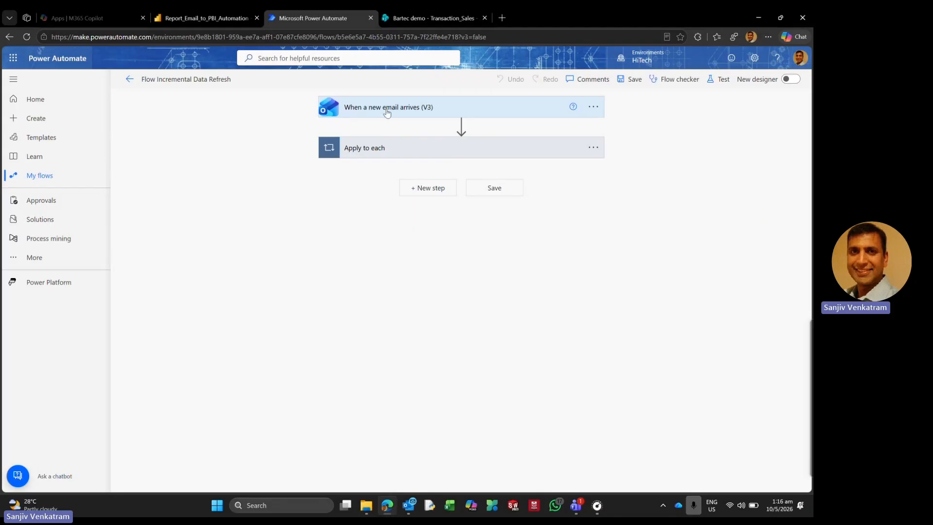
Expand the When a new email arrives (V3) trigger with its advanced options to examine the recipient, sender and subject filters
left_click(384, 111)
left_click(346, 150)
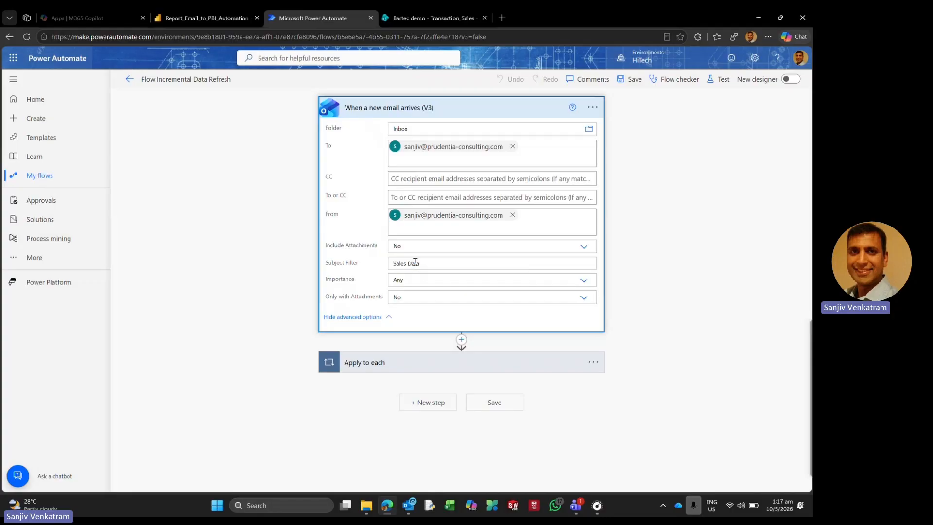
Expand the Apply to each loop and its nested Condition to examine the attachments input and the comparison
left_click(354, 366)
scroll(268, 267, "down", 1)
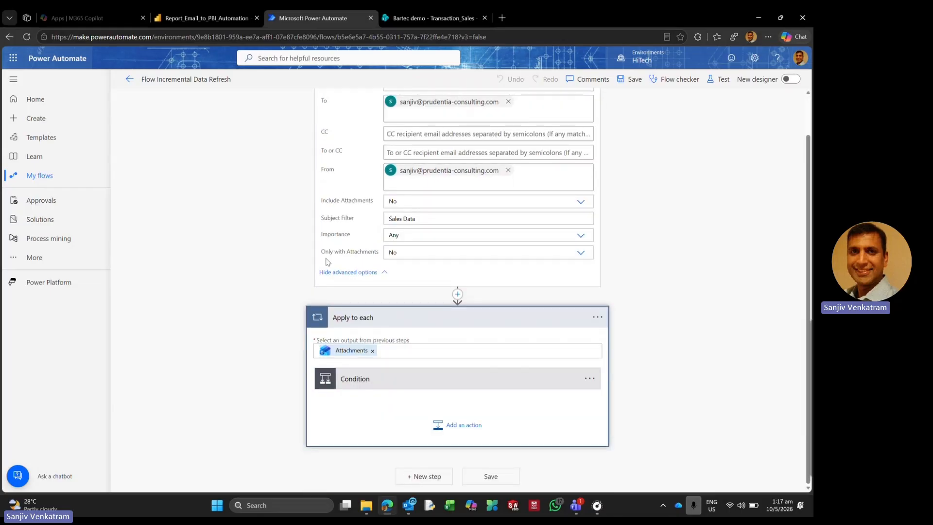
left_click(379, 385)
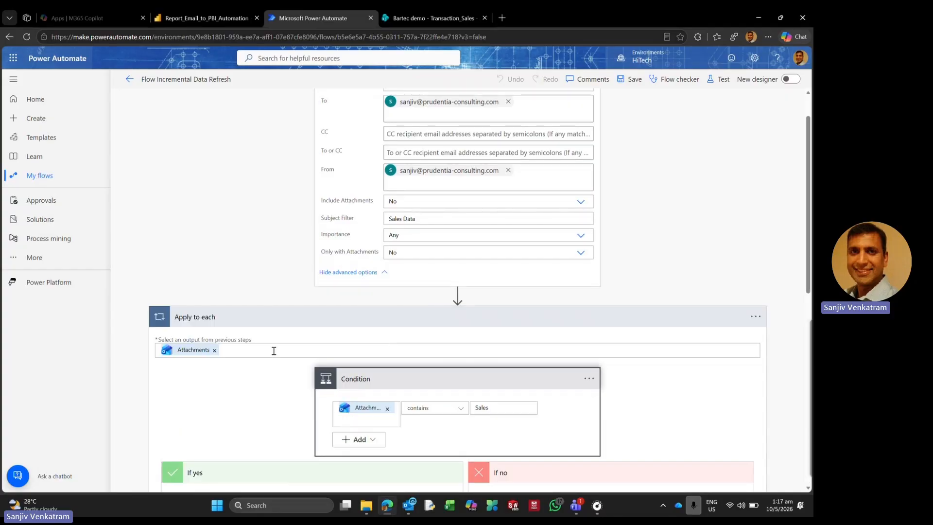
scroll(399, 355, "down", 2)
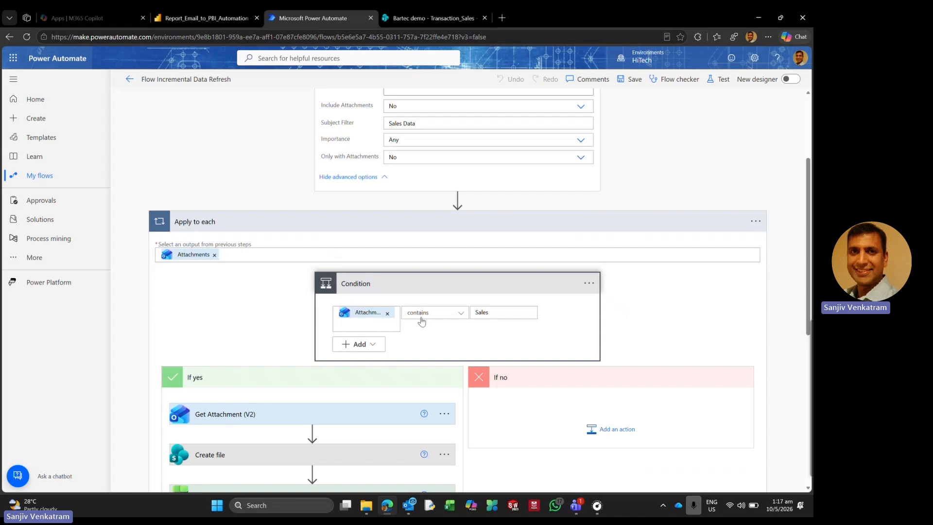
Search the dynamic content for "attac" from the Condition's first operand to show the available attachment fields, and dismiss the list
mouse_move(369, 317)
left_click(364, 325)
left_click(489, 401)
type("attac")
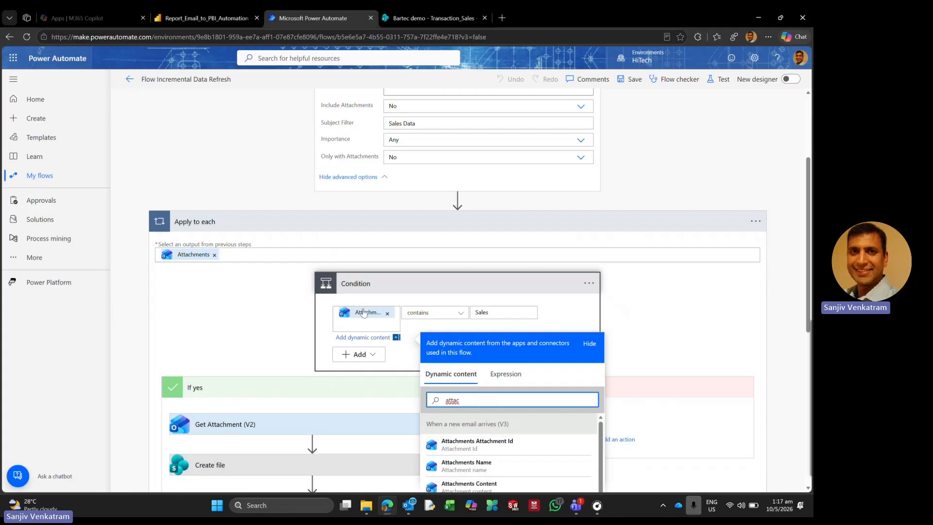
left_click(422, 329)
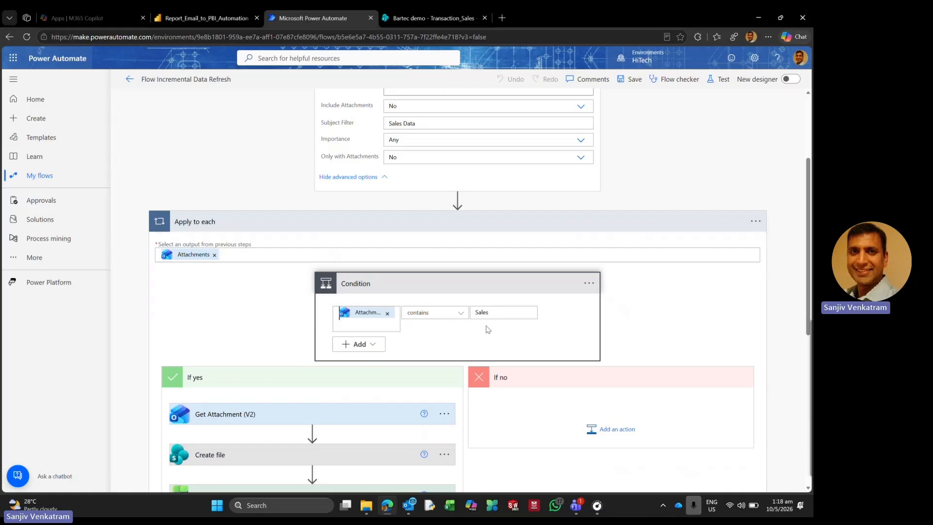
Collapse and re-expand the Condition, and examine the sequence of actions in its If yes branch
left_click(366, 283)
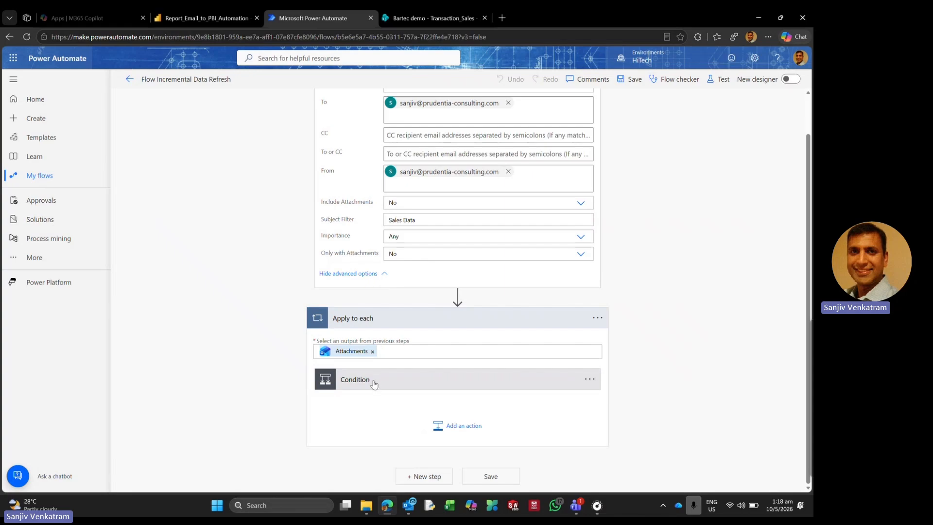
left_click(374, 384)
scroll(394, 374, "down", 4)
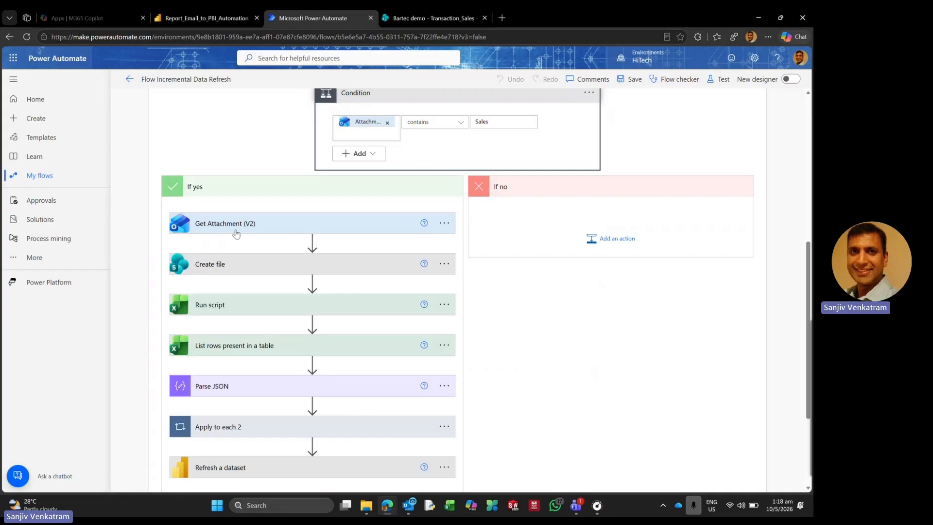
Expand Get Attachment (V2) and search the dynamic content for "attach" from its Attachment Id field
left_click(238, 227)
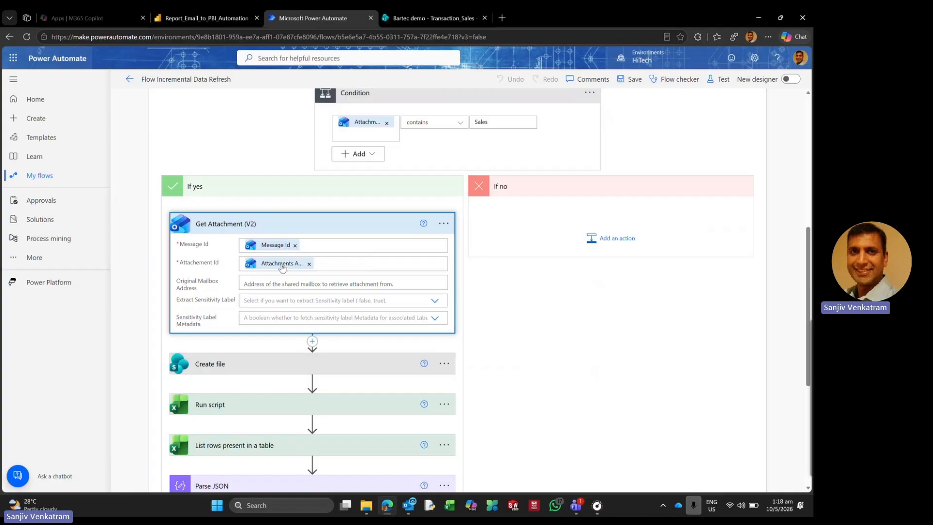
left_click(348, 264)
left_click(510, 341)
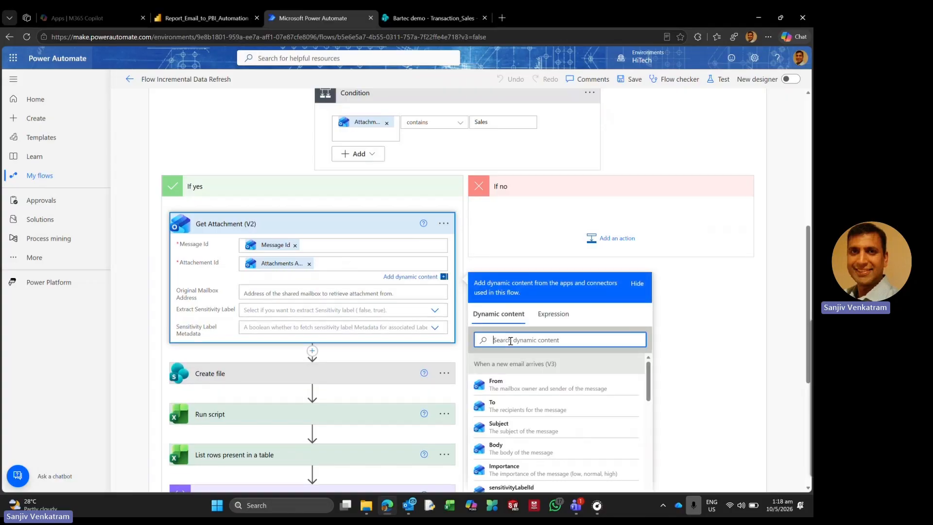
type("attach")
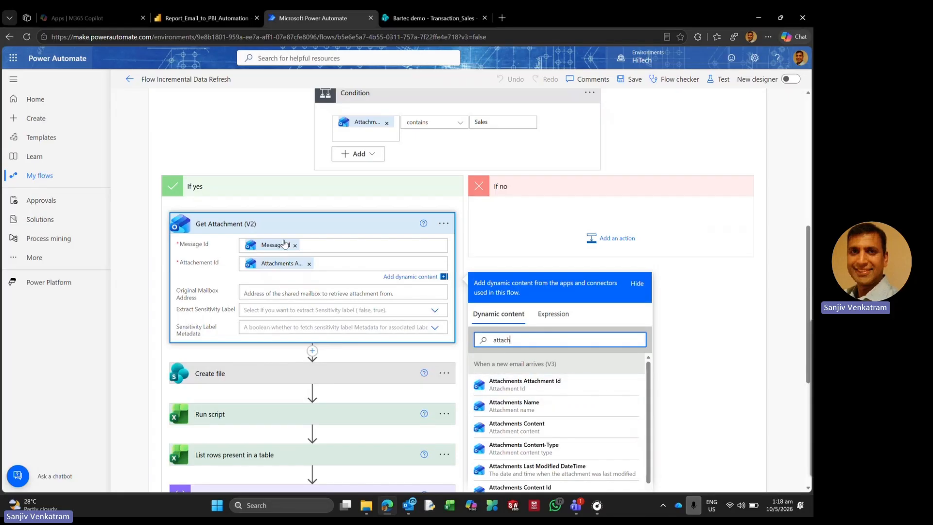
left_click_drag(530, 342, 409, 326)
left_click(409, 325)
type("mess")
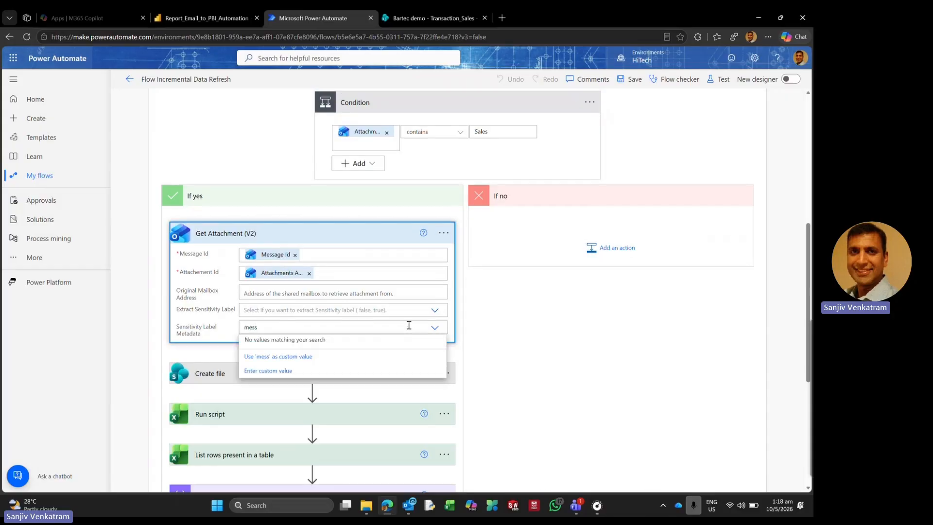
left_click(313, 255)
left_click(495, 333)
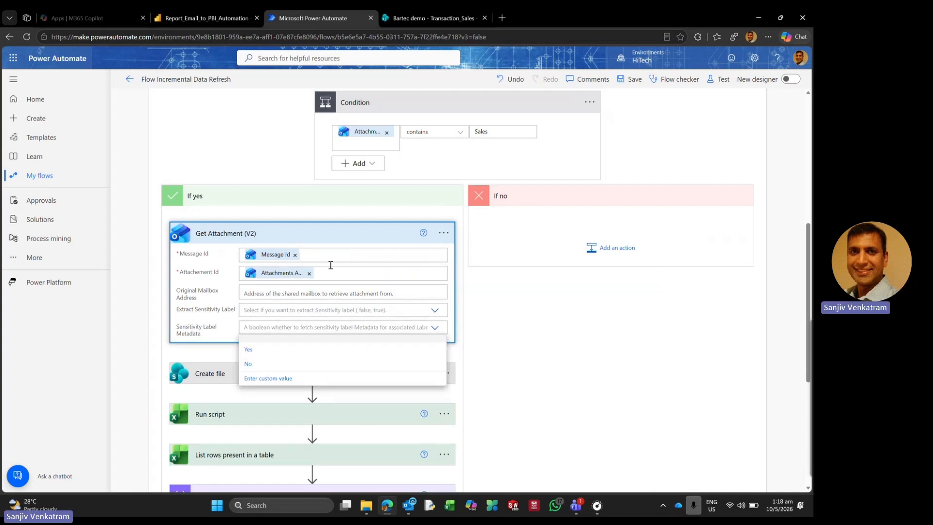
left_click(251, 307)
Search the dynamic content for "mes" from the Message Id field, and collapse Get Attachment (V2)
left_click(317, 253)
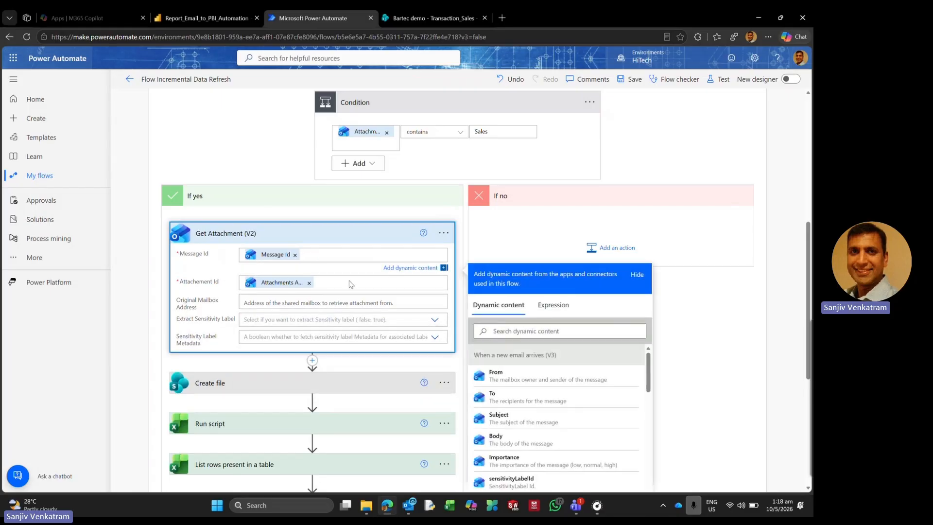
left_click(506, 334)
type("mes")
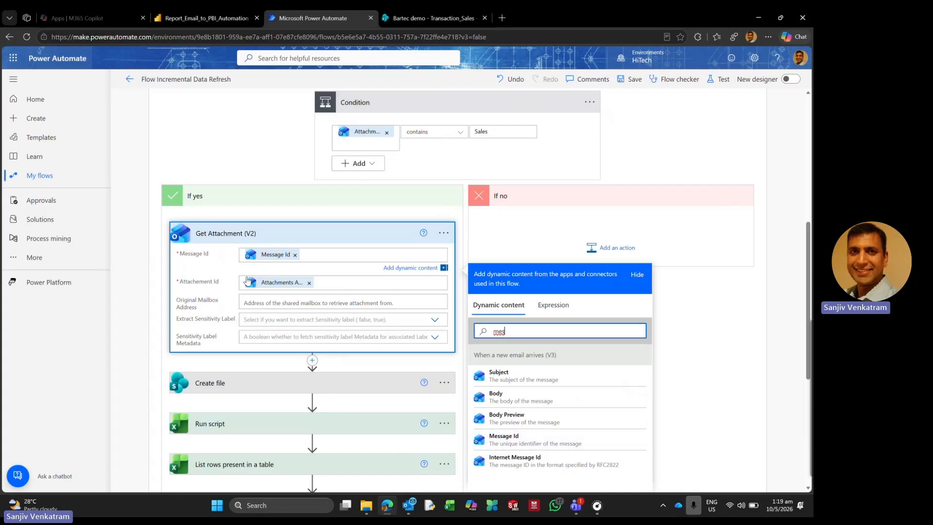
left_click(247, 237)
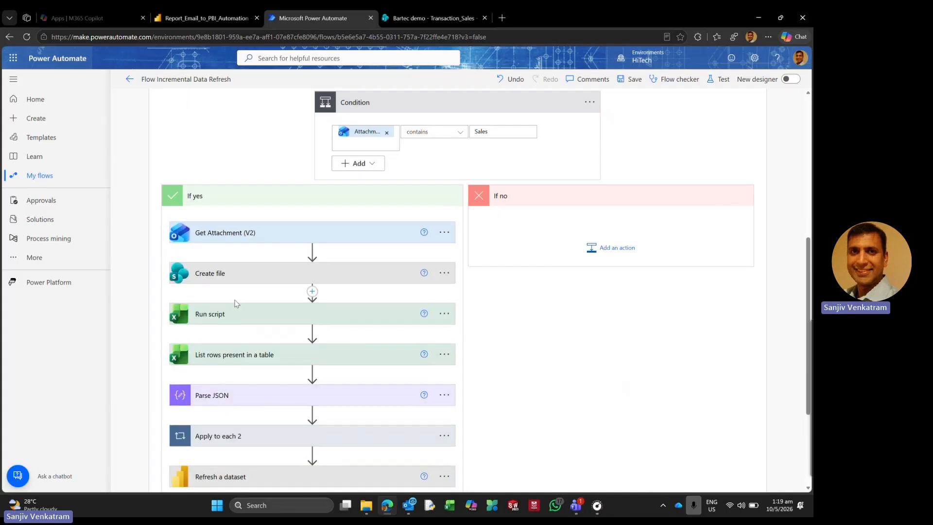
Expand Create file to examine its site and folder path, open the IncrementalRefresh folder in the SharePoint documents, and return to the flow
left_click(239, 278)
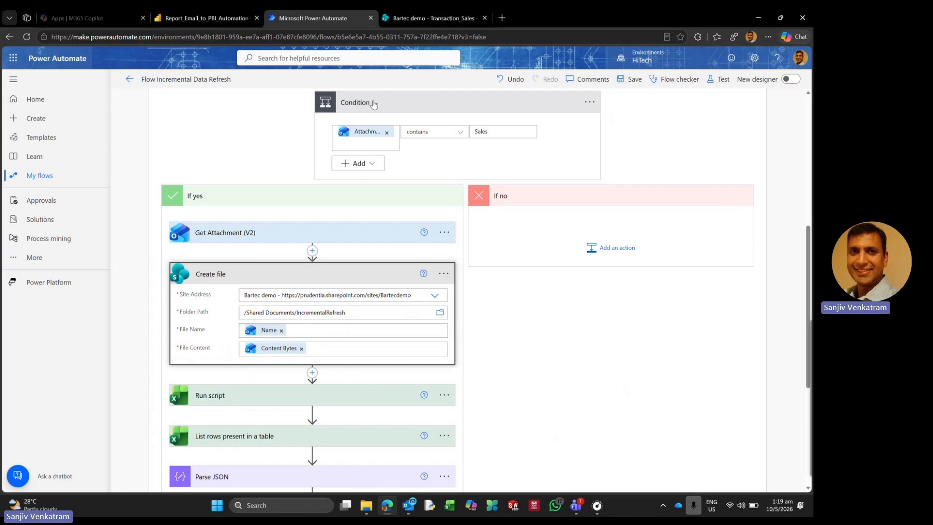
left_click(400, 19)
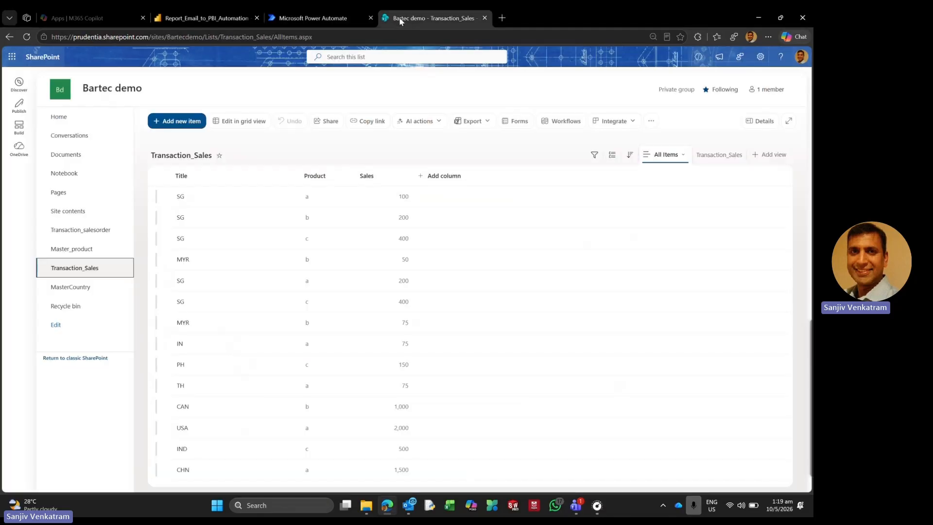
left_click(78, 157)
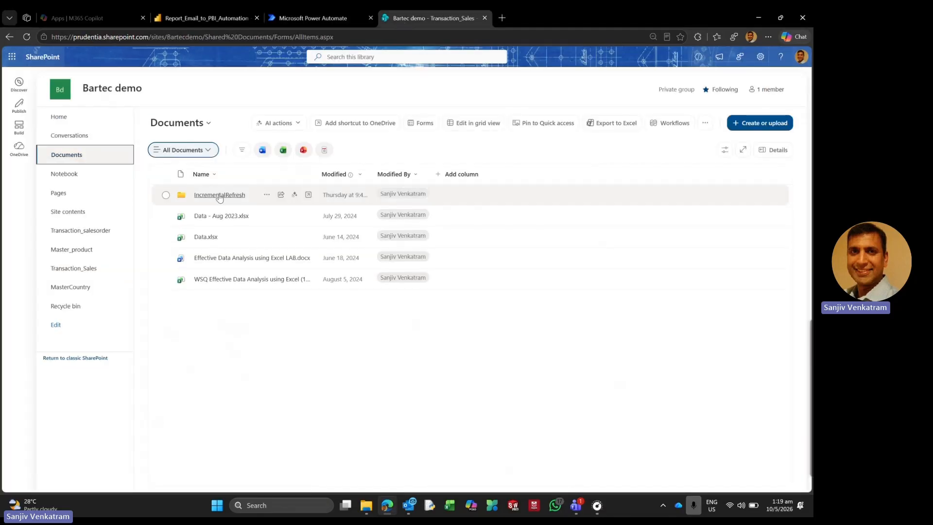
left_click(219, 195)
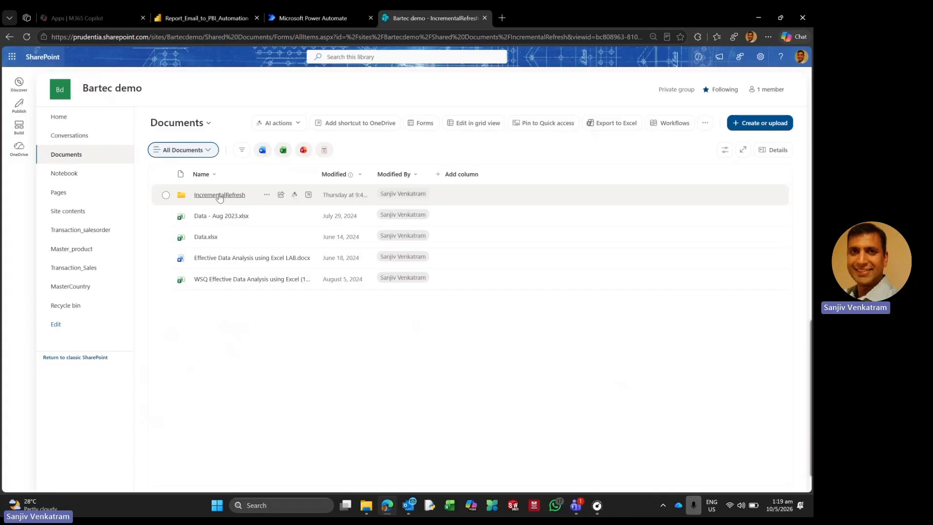
left_click(316, 21)
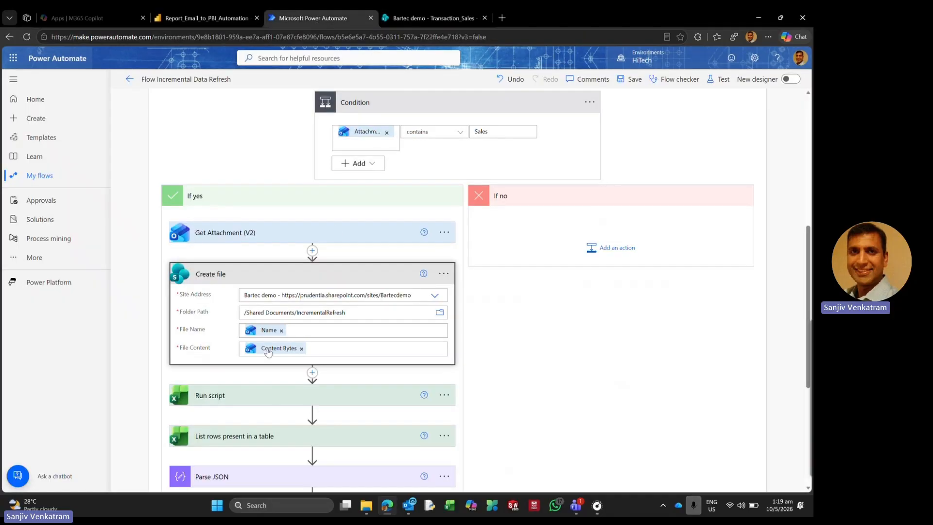
Examine Create file's dynamic values and search the dynamic content for "name" from its File Name field
mouse_move(288, 349)
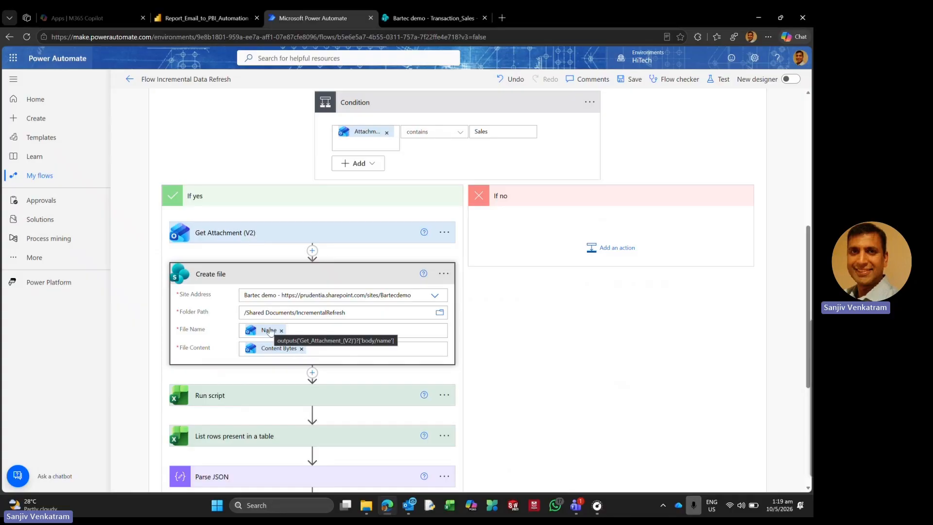
left_click(445, 329)
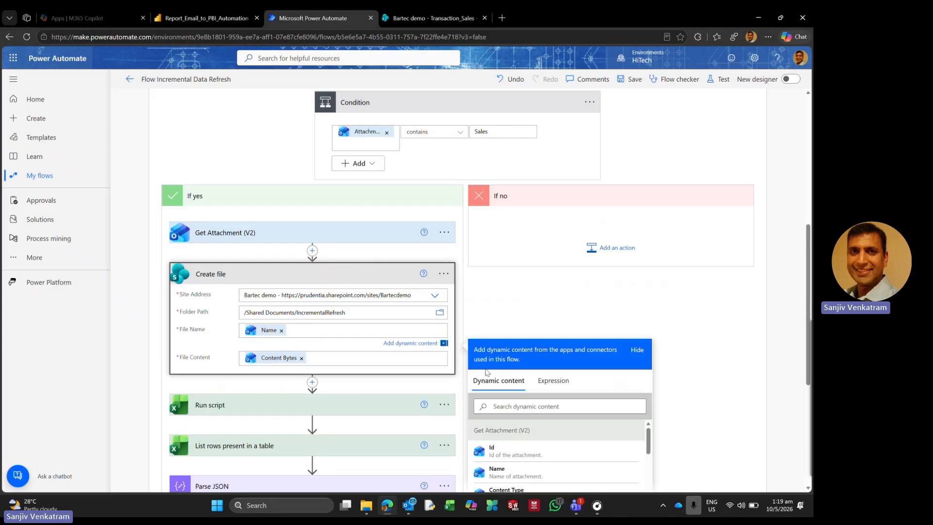
left_click(546, 410)
type("name")
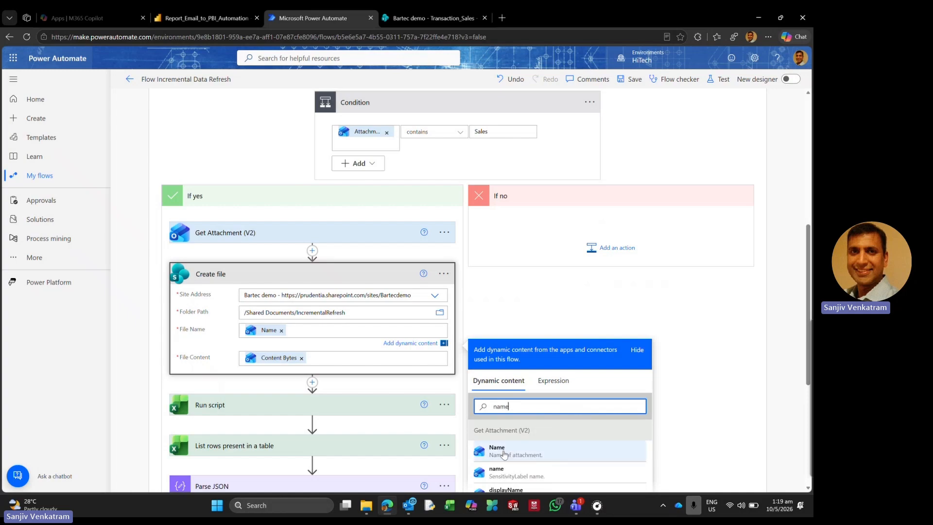
scroll(556, 460, "down", 1)
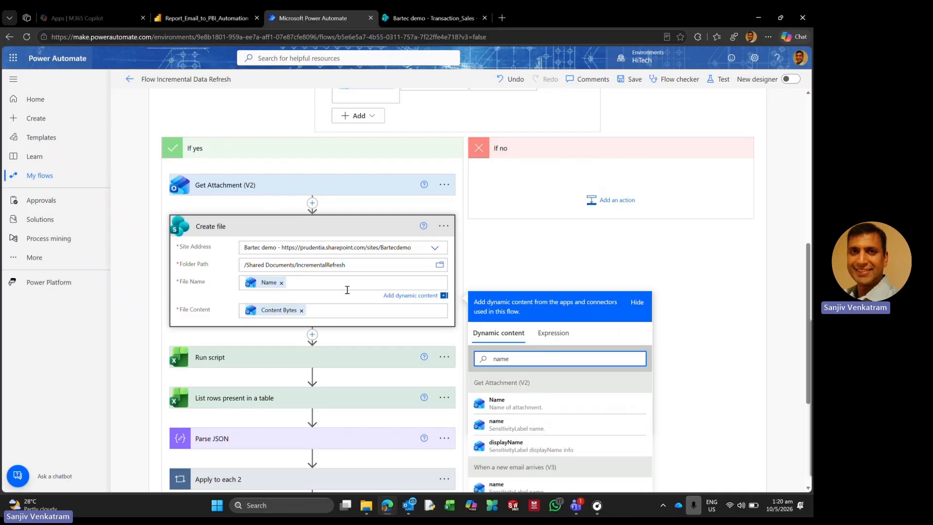
Show the dynamic content available for Create file's File Content field, and collapse the action
left_click(325, 314)
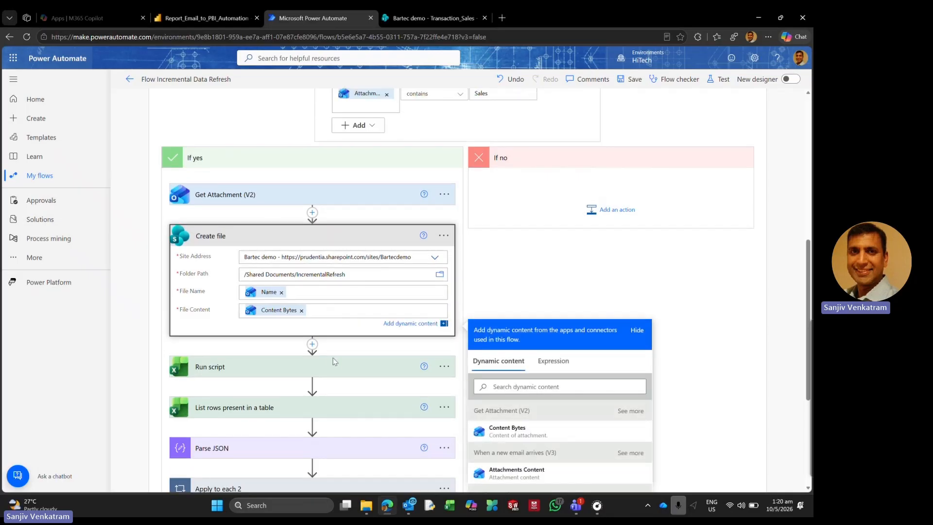
scroll(336, 363, "down", 2)
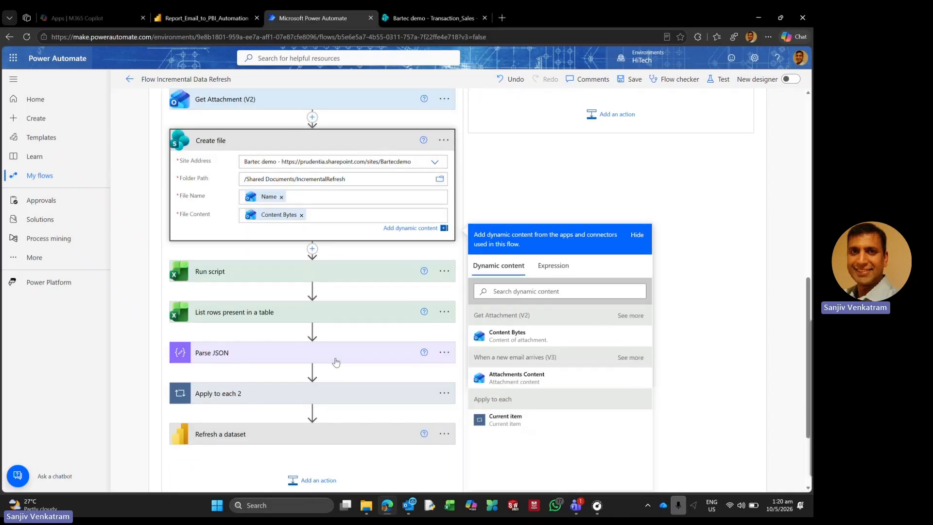
left_click(217, 142)
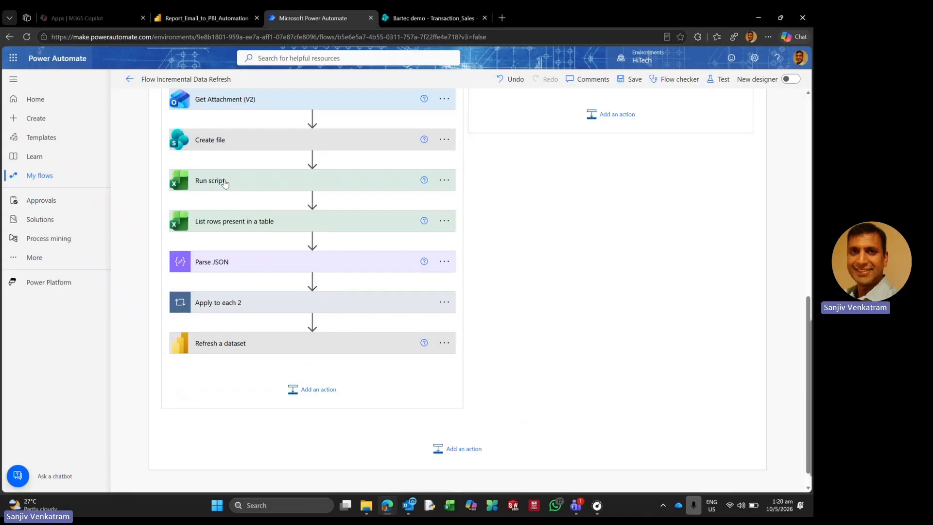
Switch to SharePoint to examine the sales workbooks in the IncrementalRefresh folder, and return to the flow
left_click(428, 18)
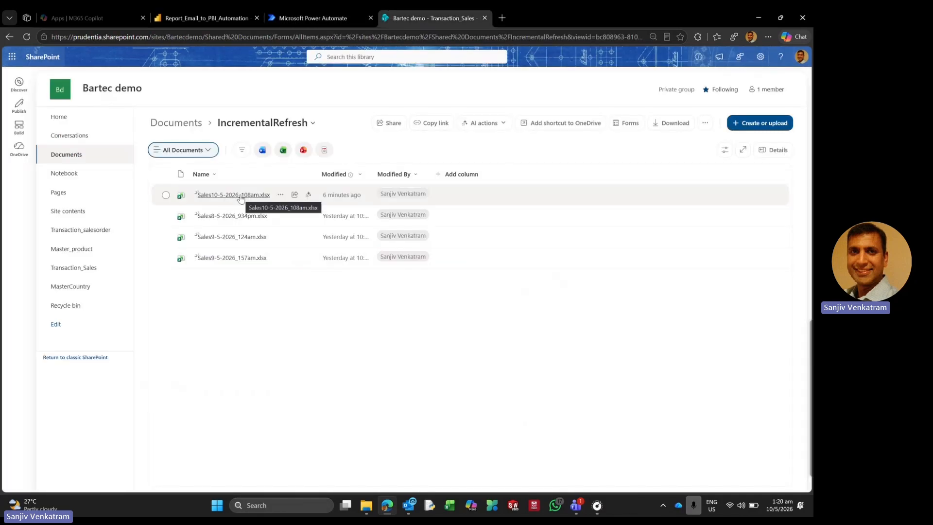
mouse_move(240, 198)
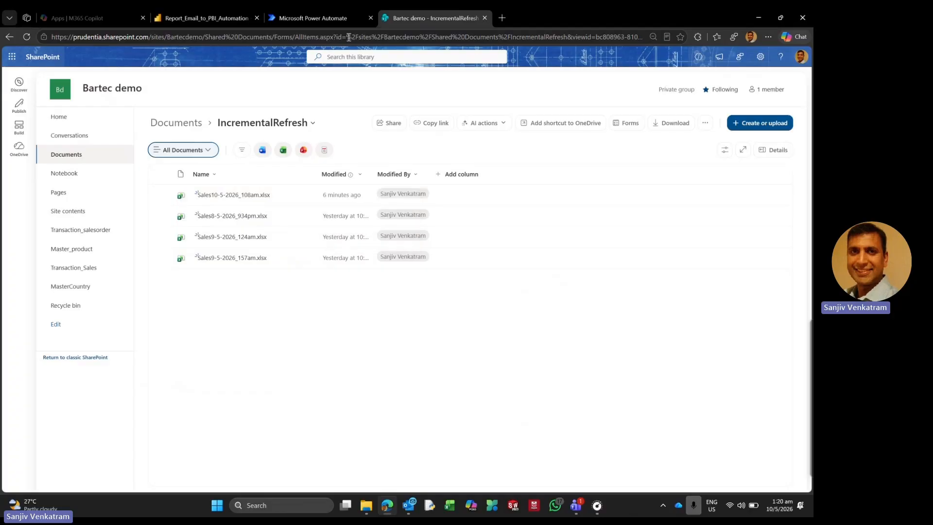
left_click(311, 18)
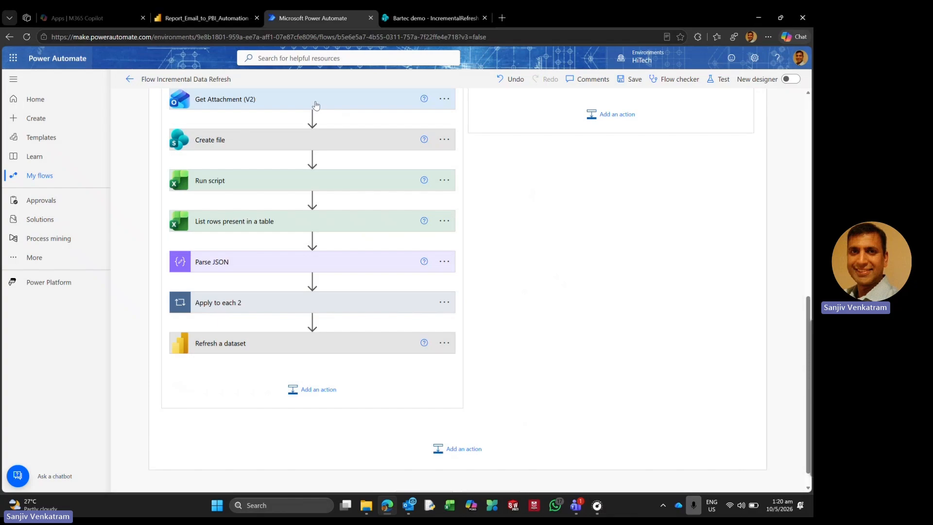
Expand the Run script action to examine its location, file and script inputs, and show the dynamic content for File
left_click(221, 183)
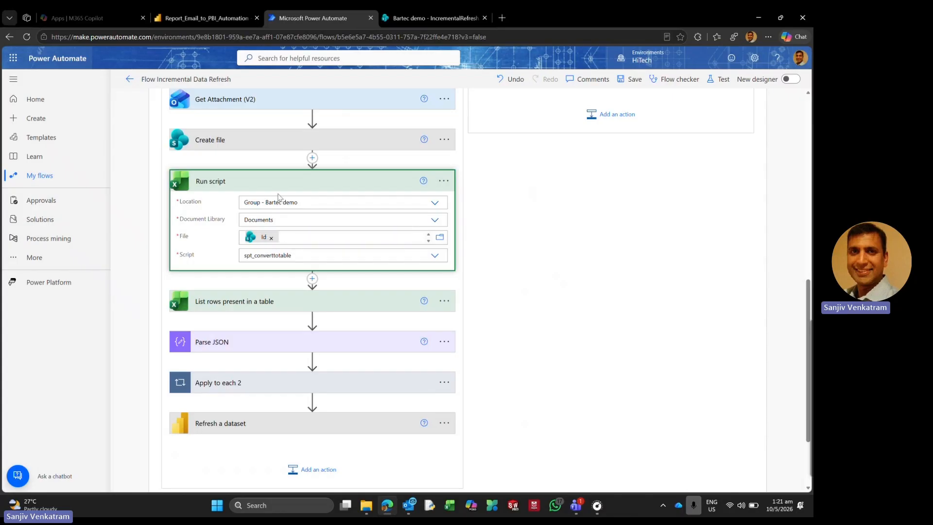
left_click(288, 234)
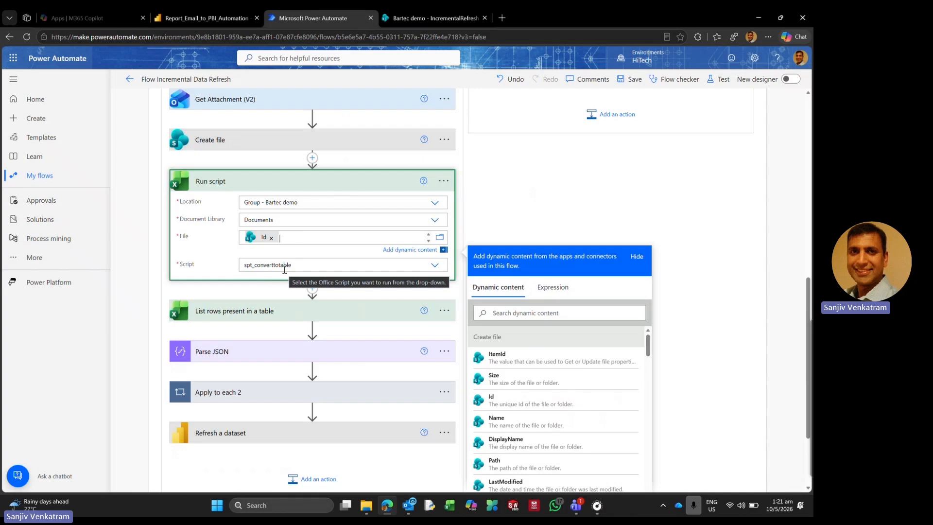
Switch to the Microsoft 365 apps page, launch OneDrive and show My files
left_click(108, 25)
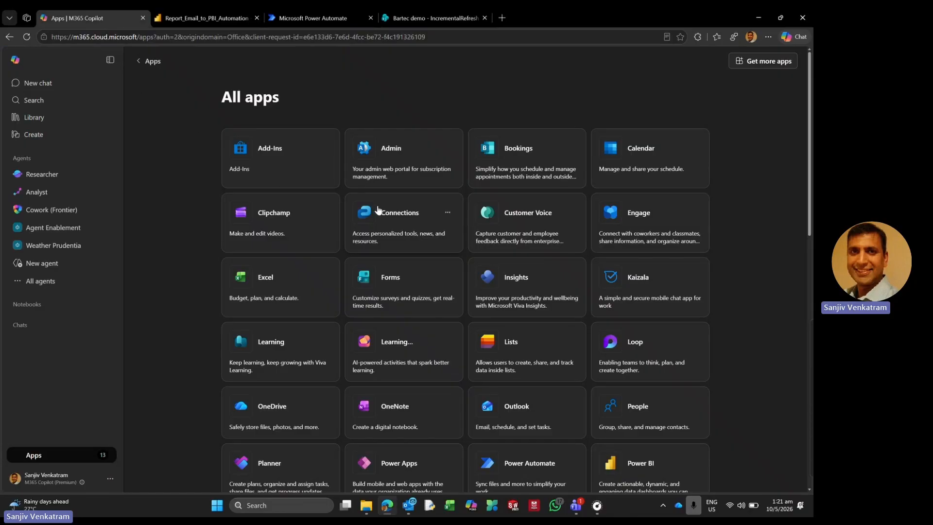
left_click(271, 410)
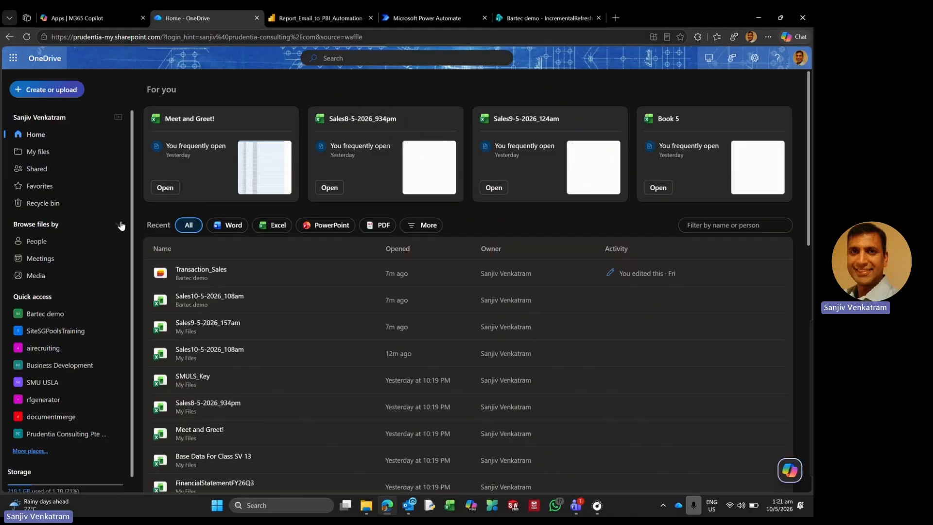
left_click(50, 154)
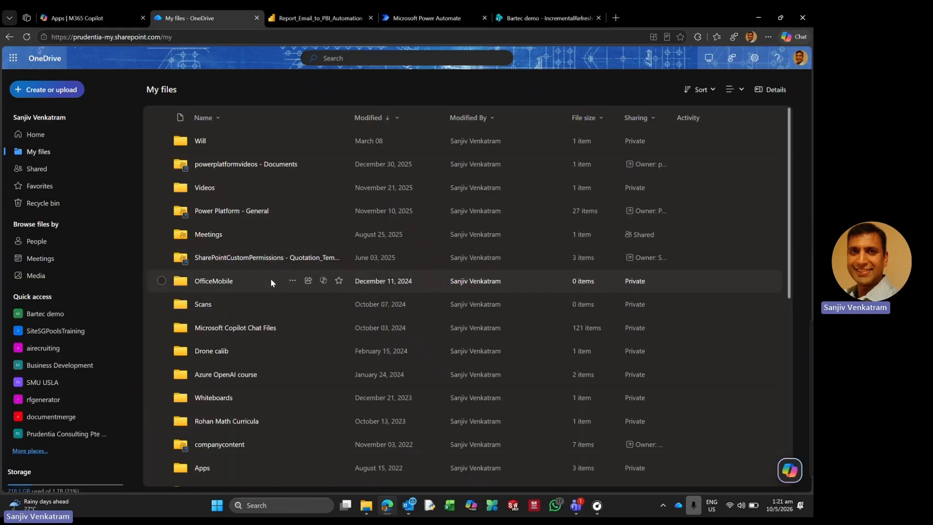
Find the Book 5.xlsx workbook in My files and open it in Excel for the web
scroll(270, 280, "down", 5)
scroll(271, 285, "down", 3)
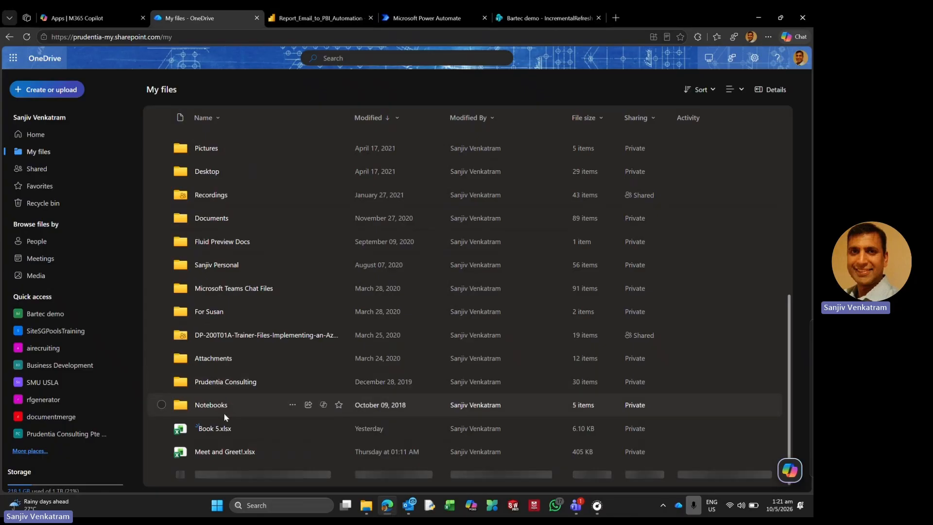
scroll(252, 301, "up", 10)
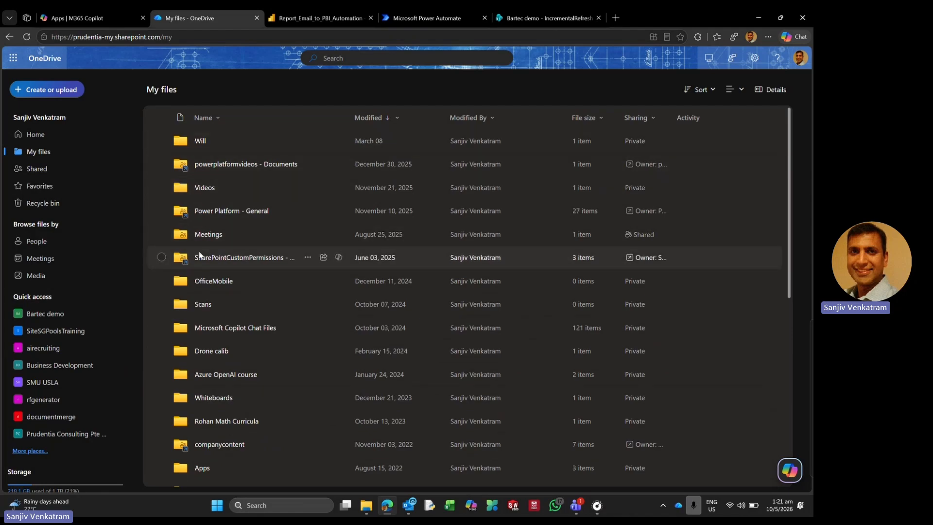
scroll(305, 252, "down", 4)
scroll(299, 287, "down", 4)
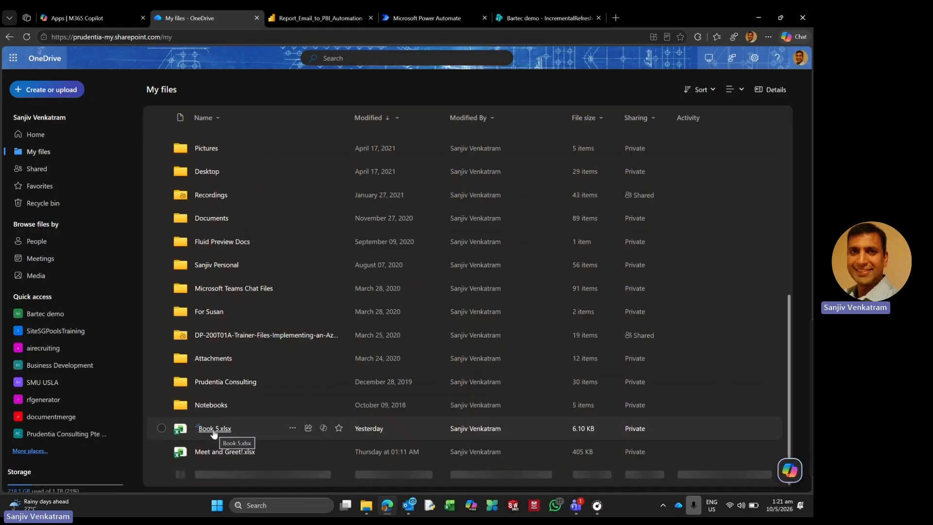
mouse_move(214, 433)
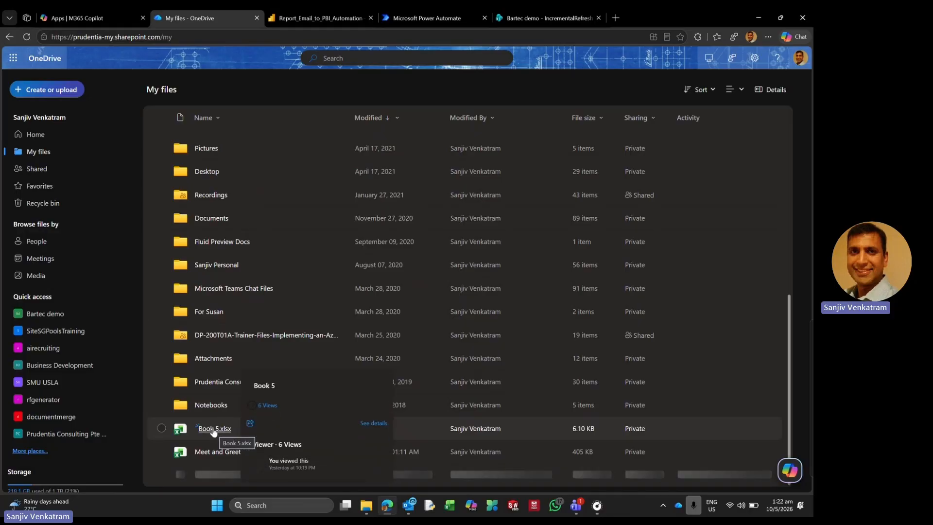
left_click(215, 430)
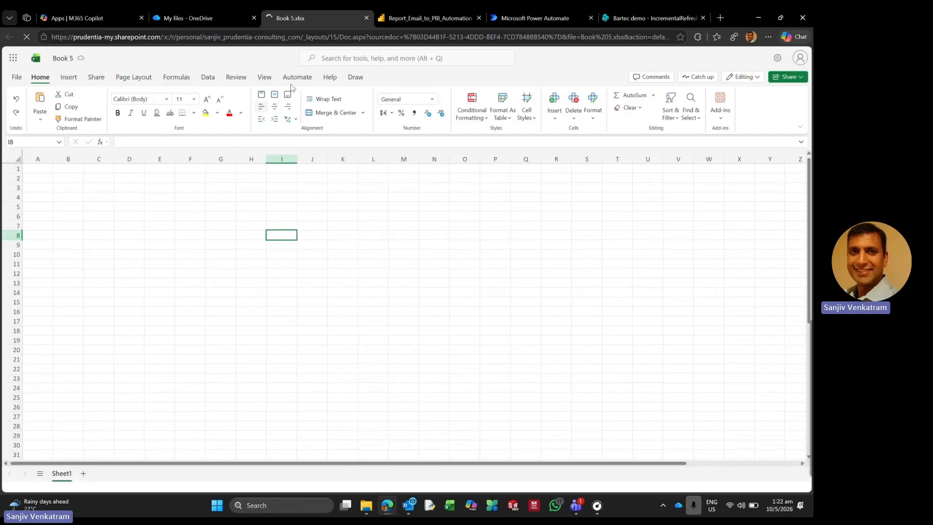
Create a new Office Script in the code editor and close the Office Scripts pane
left_click(296, 78)
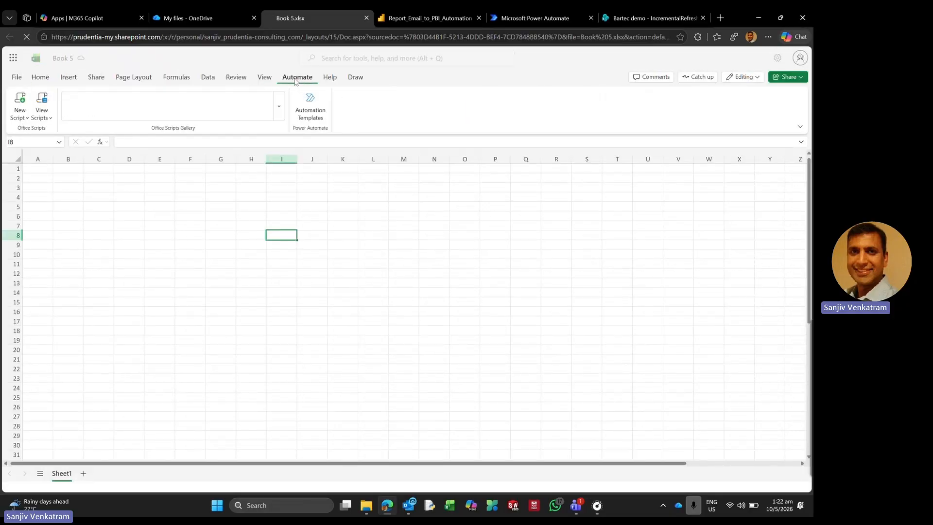
left_click(21, 116)
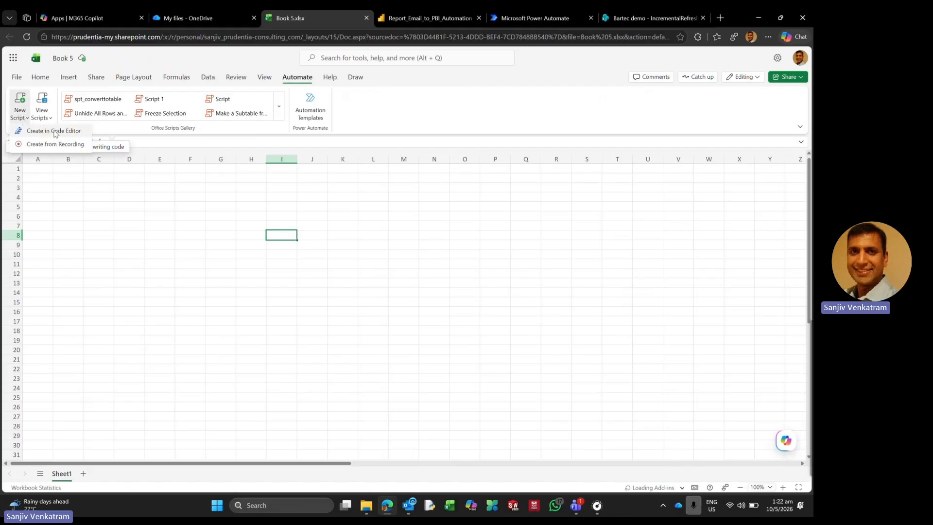
left_click(54, 132)
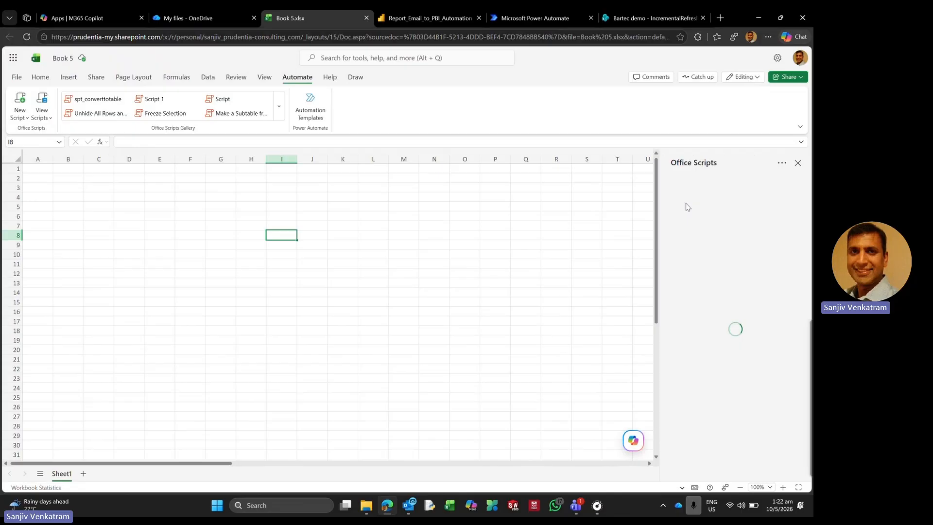
left_click(799, 166)
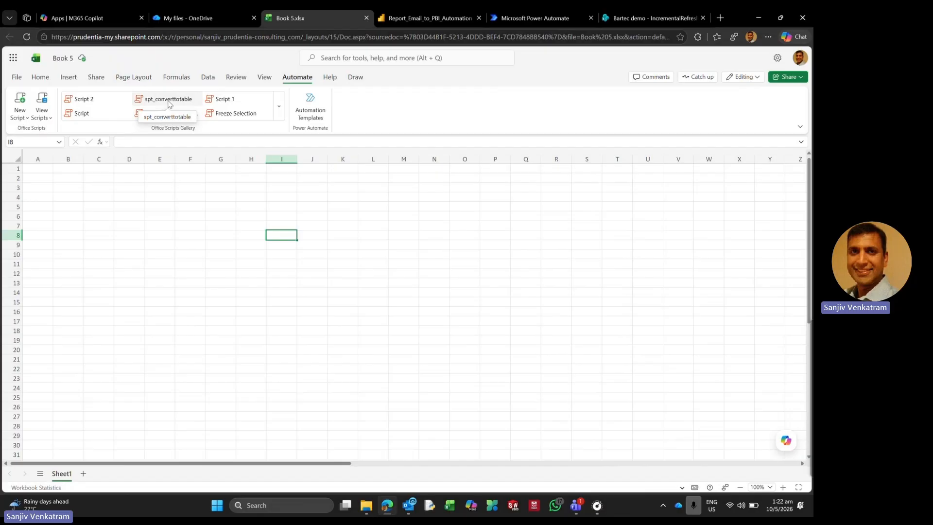
Open the spt_converttotable script in a widened Office Scripts pane and show its code for editing
left_click(169, 102)
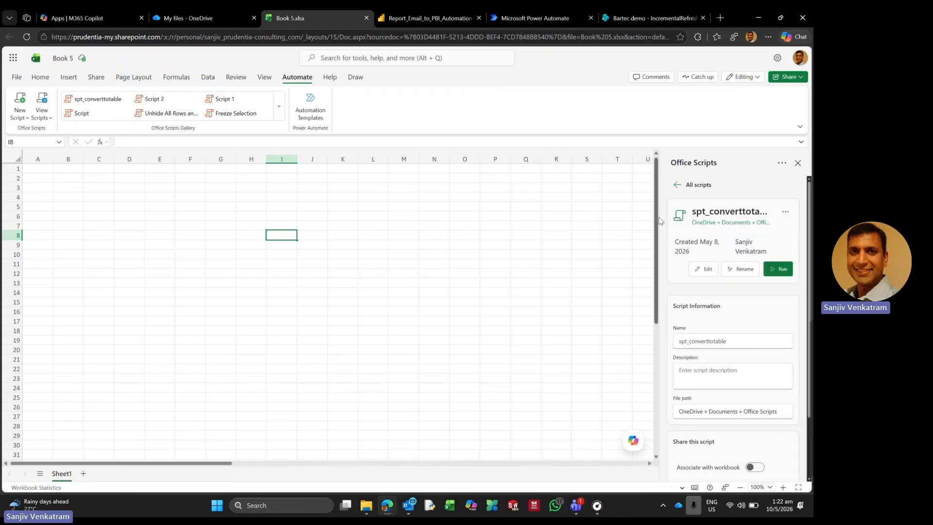
left_click_drag(659, 219, 315, 211)
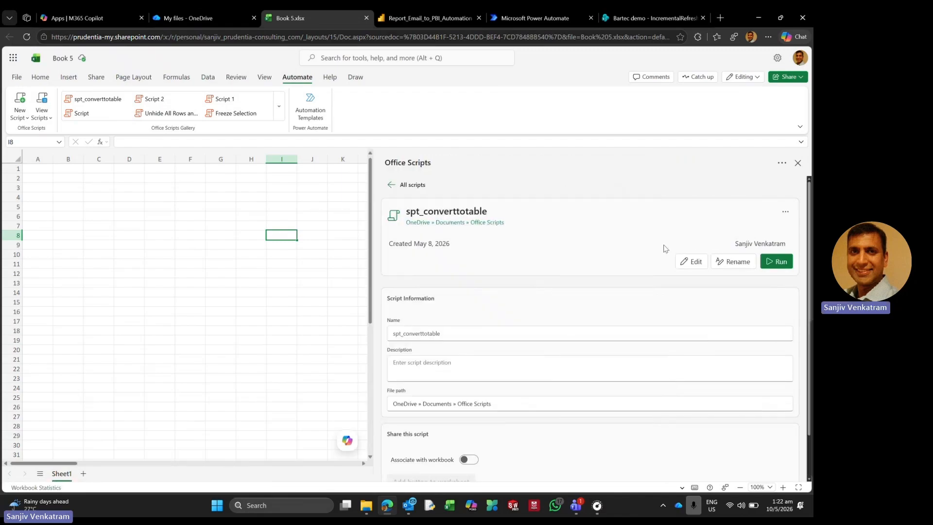
left_click(693, 261)
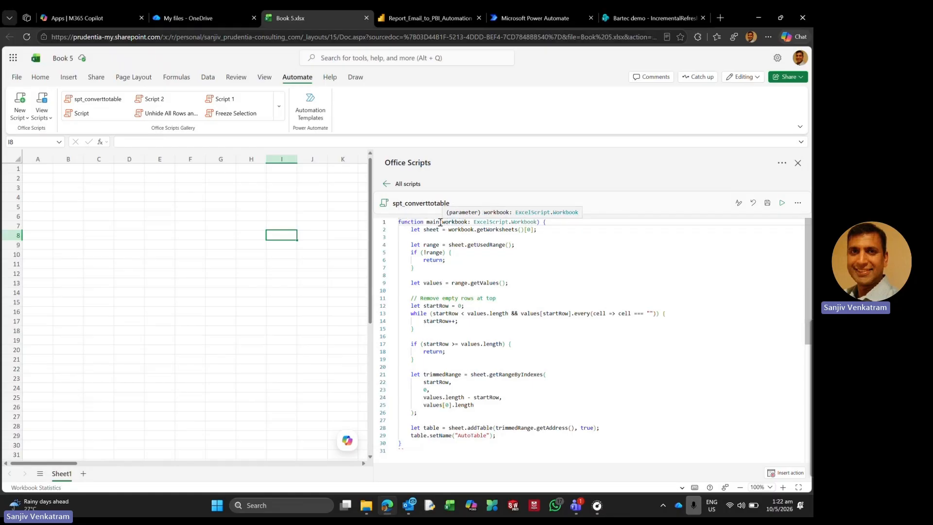
Examine the script's main function, first-worksheet selection, used range and the early return for a missing range
left_click_drag(427, 222, 470, 223)
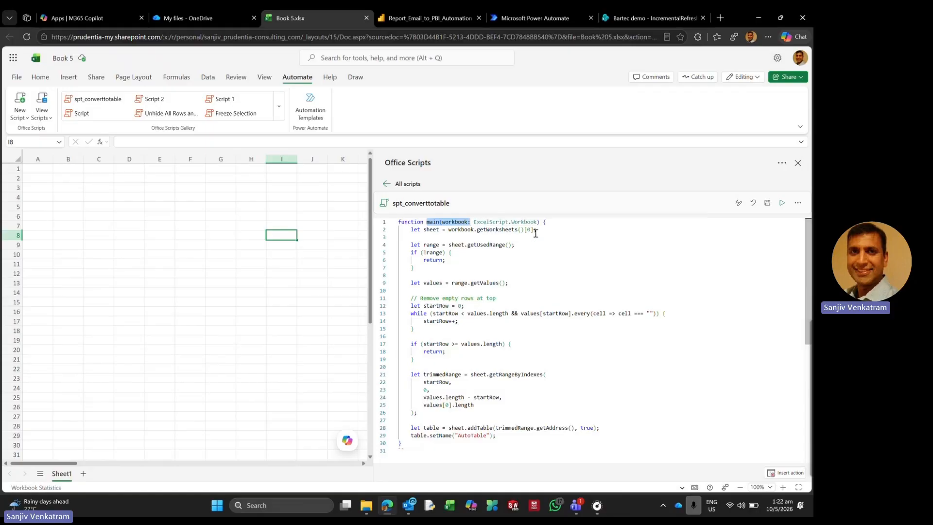
left_click_drag(538, 229, 447, 231)
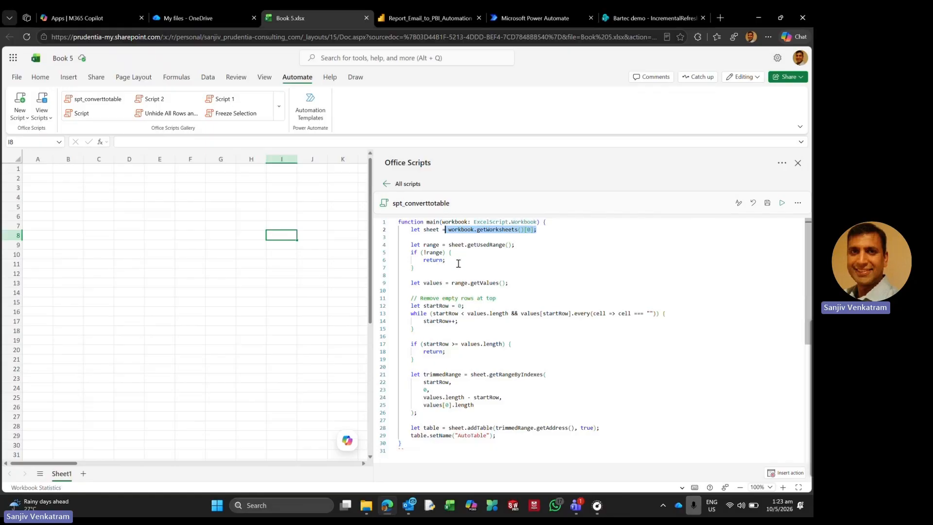
left_click_drag(520, 245, 416, 244)
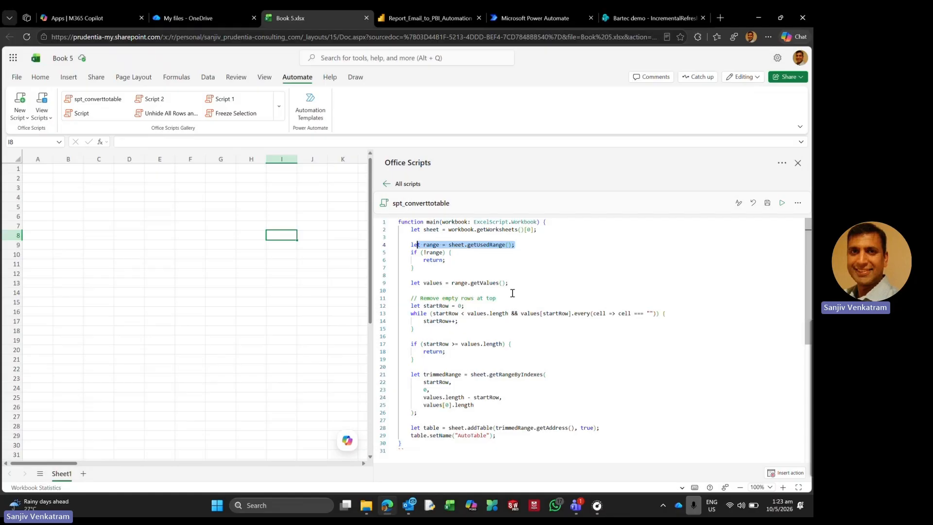
scroll(510, 293, "down", 1)
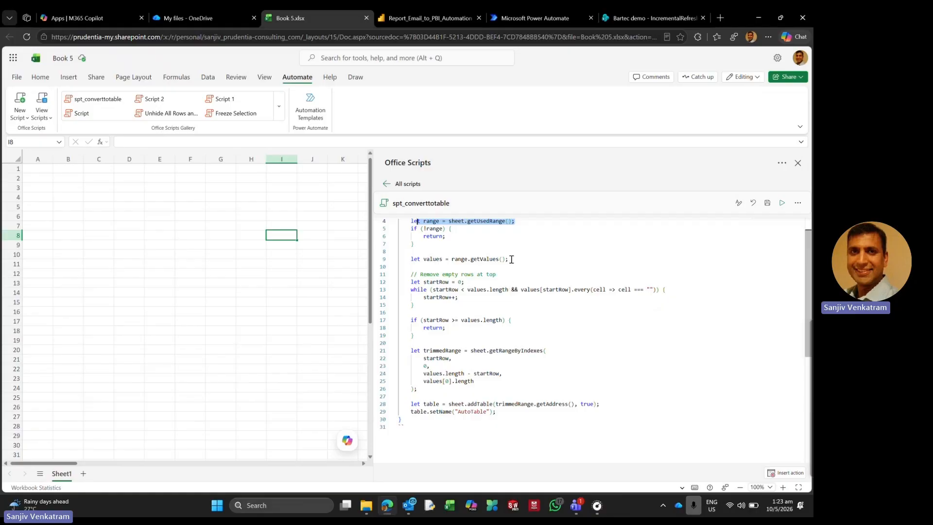
left_click(521, 260)
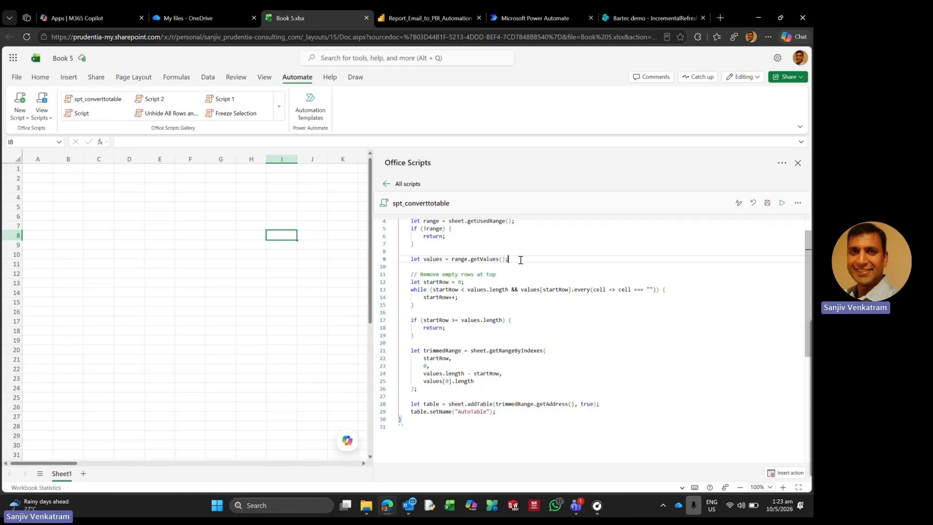
scroll(482, 249, "up", 1)
left_click(460, 260)
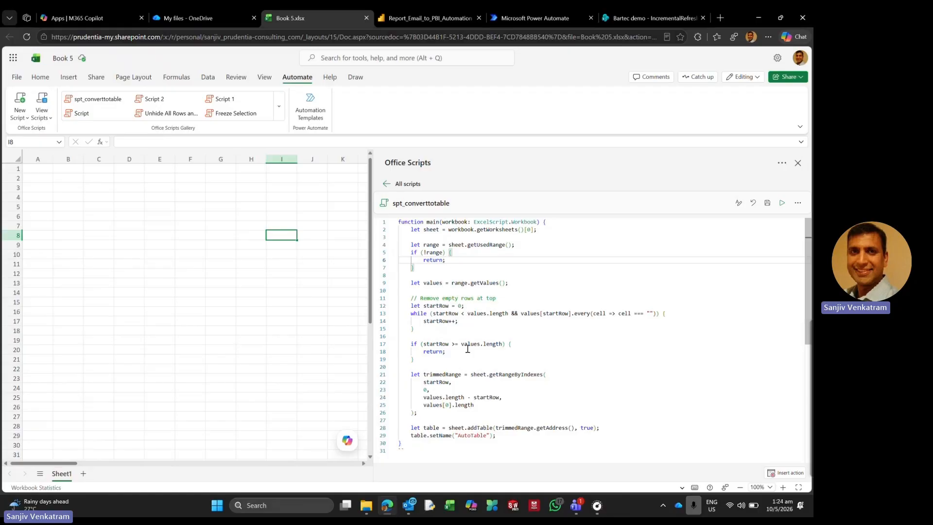
Examine how the script reads the range values, skips empty rows at the top with startRow, and returns when no data rows remain
left_click_drag(509, 283, 408, 283)
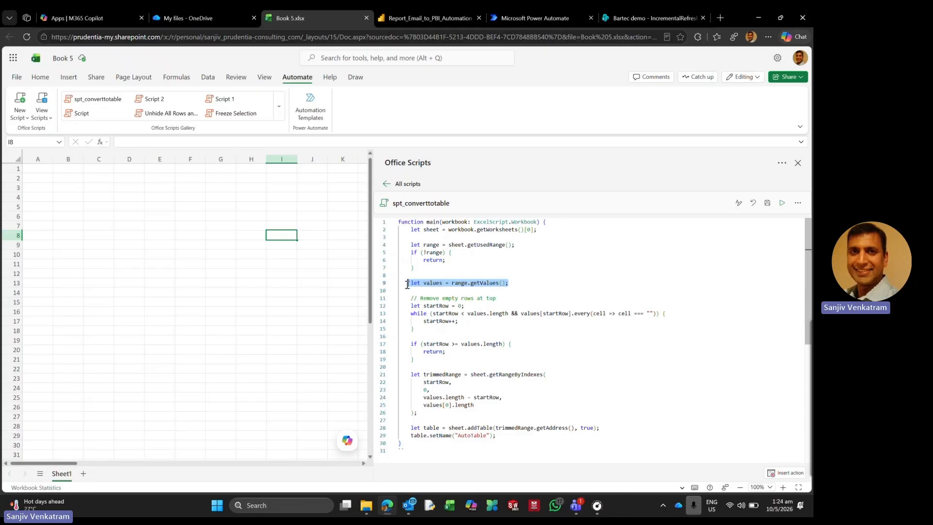
left_click_drag(498, 298, 402, 298)
left_click_drag(469, 306, 401, 307)
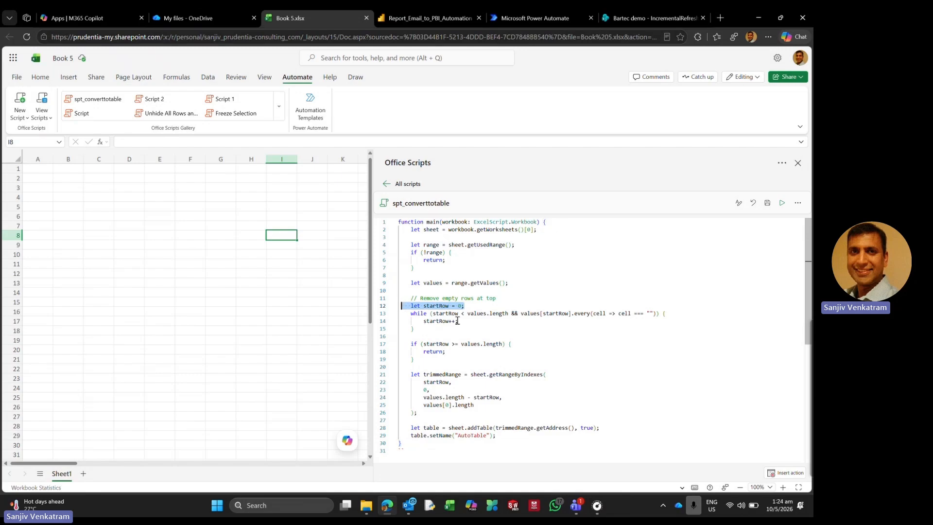
scroll(457, 322, "down", 1)
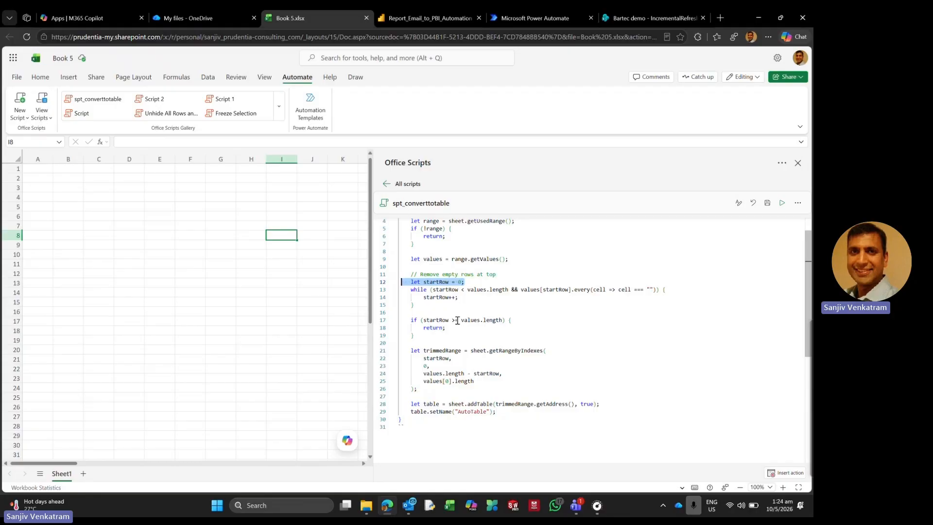
left_click_drag(465, 297, 413, 290)
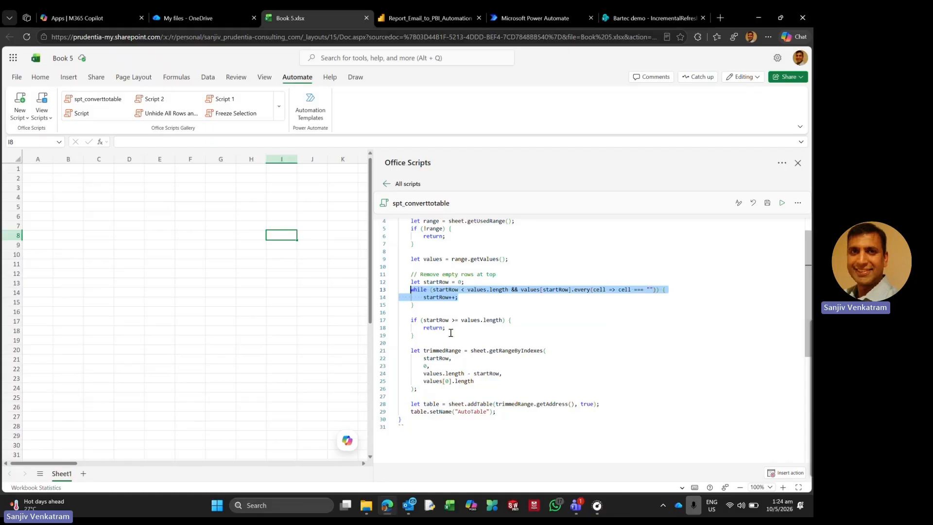
left_click(636, 290)
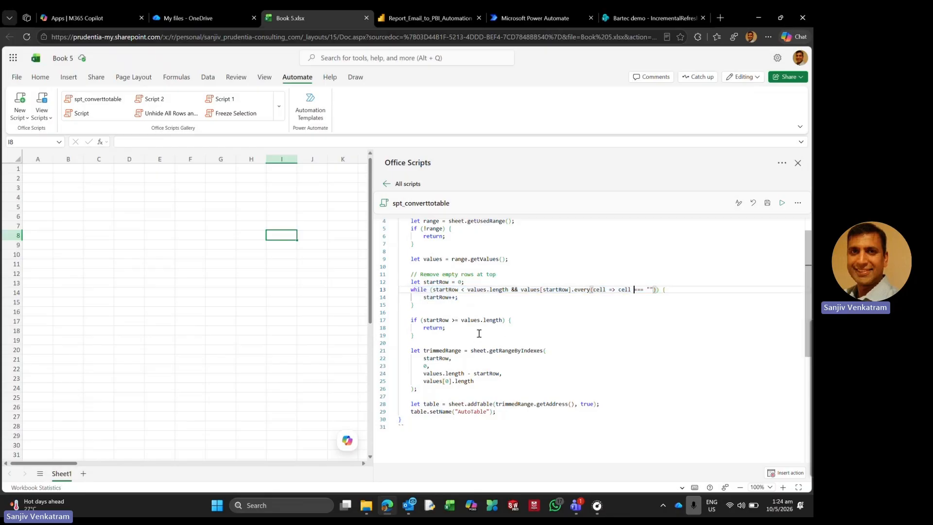
left_click_drag(453, 329, 412, 318)
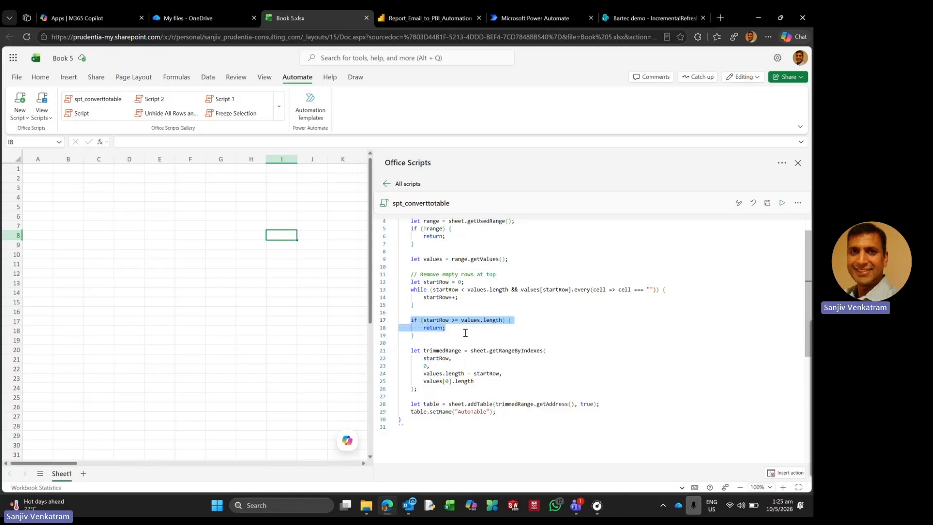
Examine the trimmedRange definition and the row and column arguments passed to getRangeByIndexes
scroll(465, 333, "down", 2)
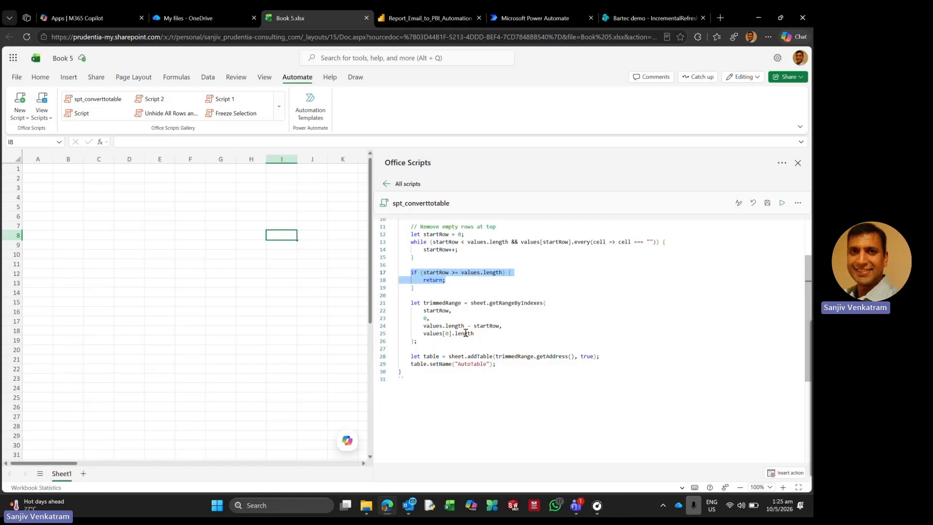
left_click(465, 341)
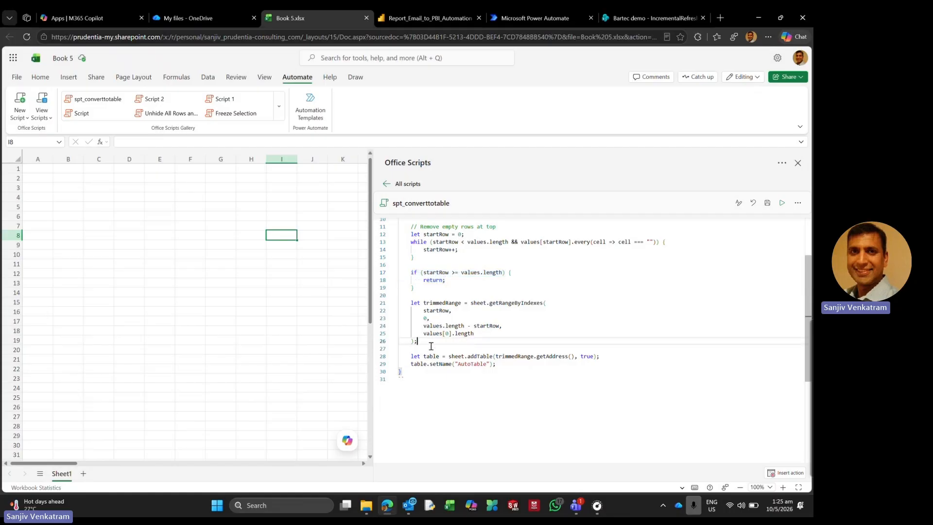
left_click_drag(431, 340, 413, 300)
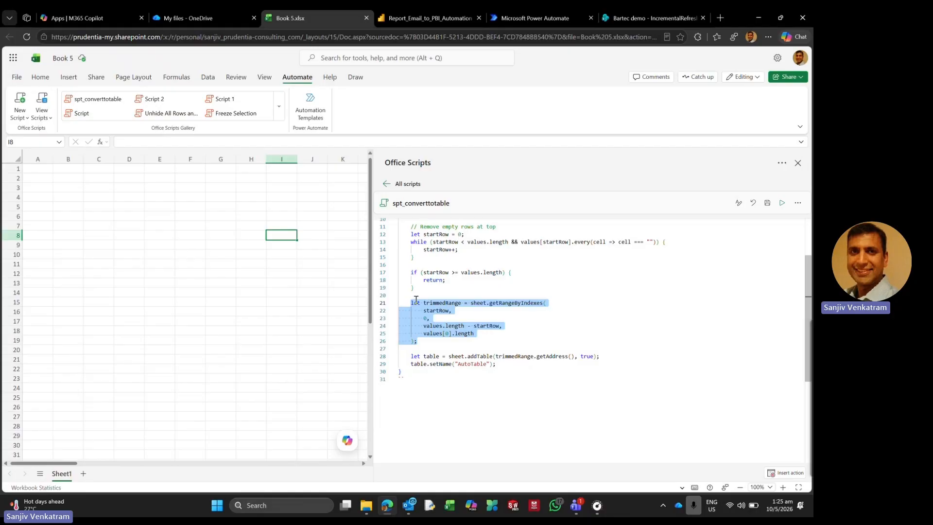
left_click(450, 324)
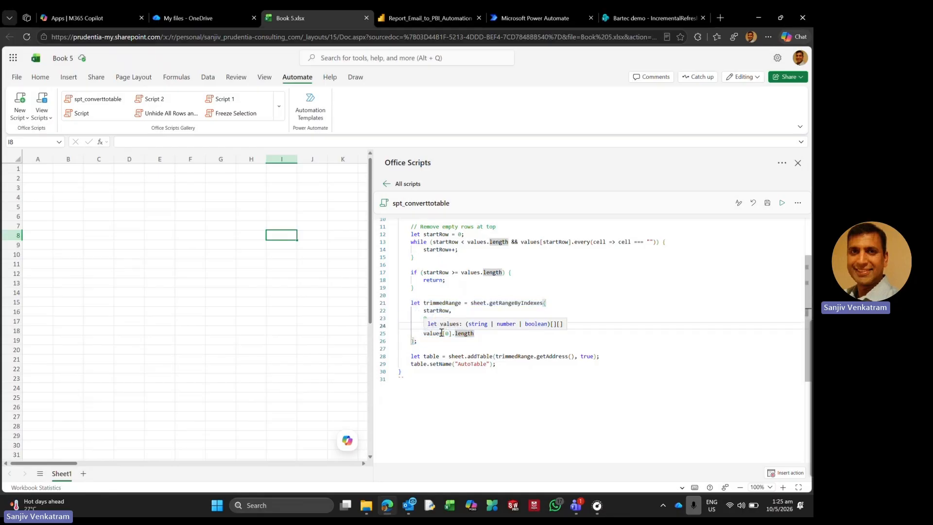
Examine the closing script lines that add a table over the trimmed range and name it AutoTable
scroll(442, 332, "down", 2)
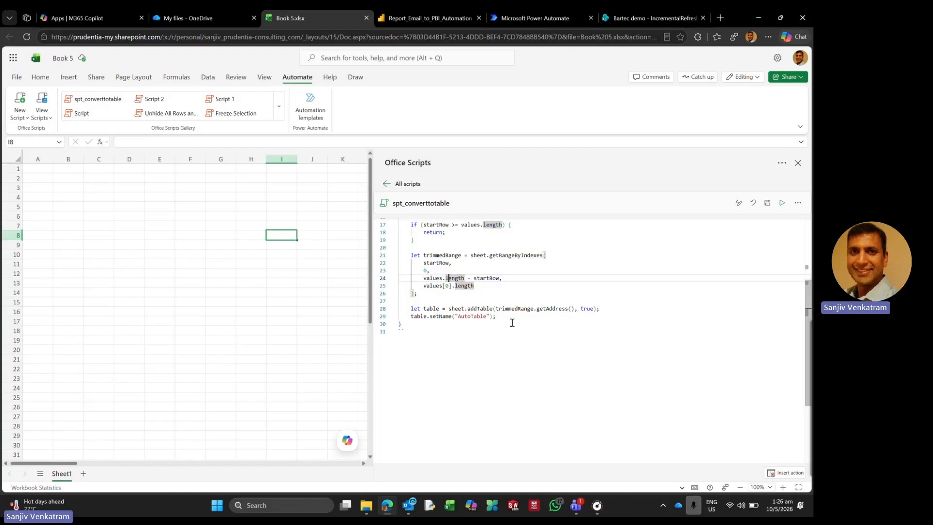
left_click(573, 324)
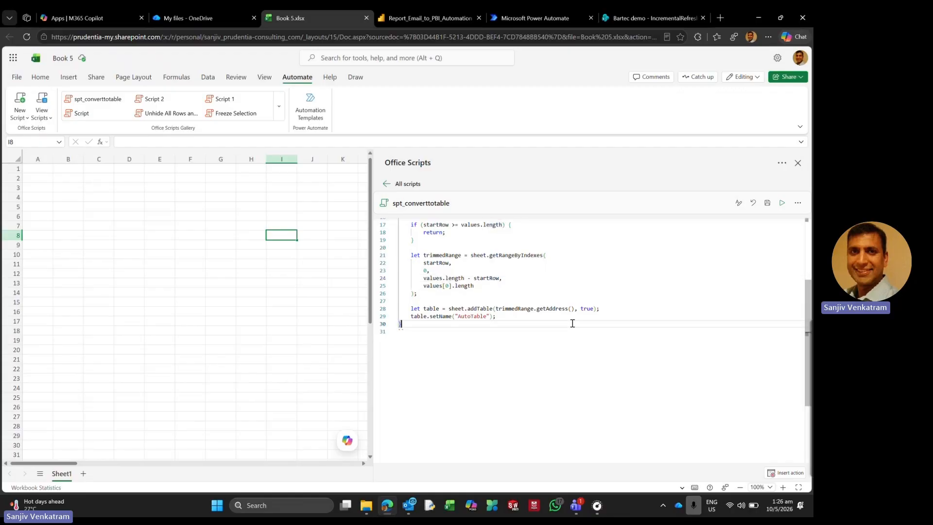
left_click_drag(520, 322, 415, 307)
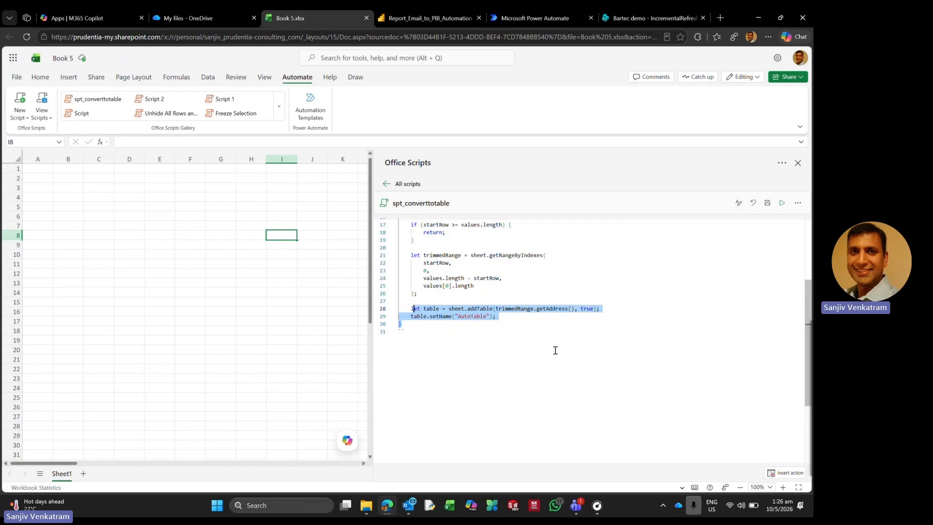
left_click(529, 341)
left_click_drag(428, 317, 452, 317)
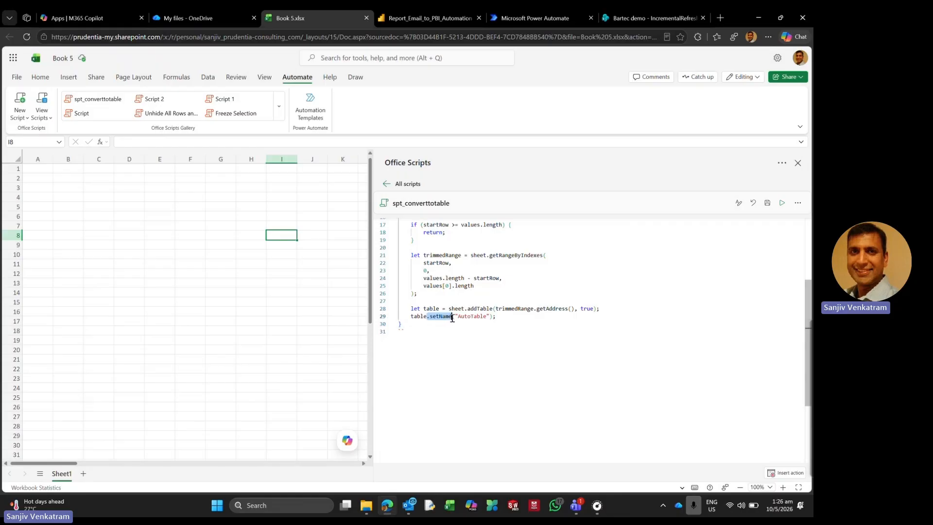
left_click(474, 317)
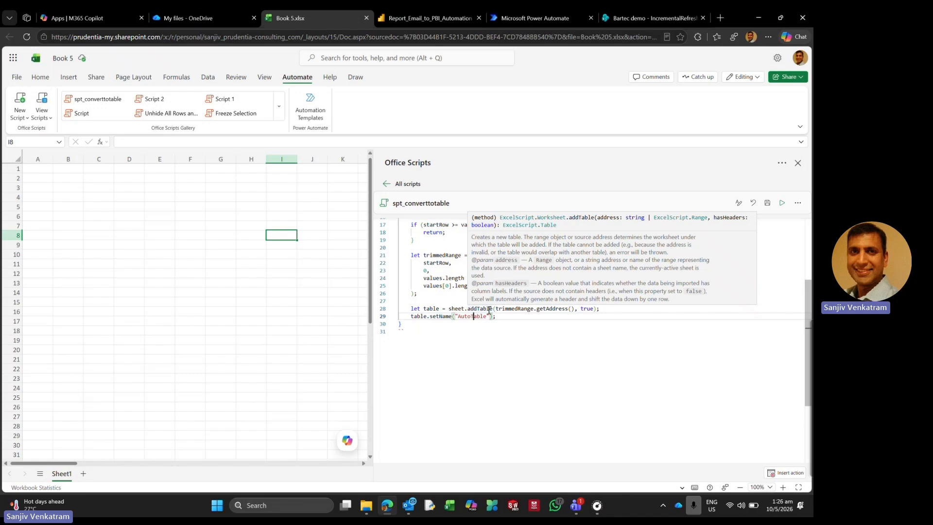
Switch back to the Power Automate flow, review the script choices in the Run script action, and collapse the action
left_click(205, 19)
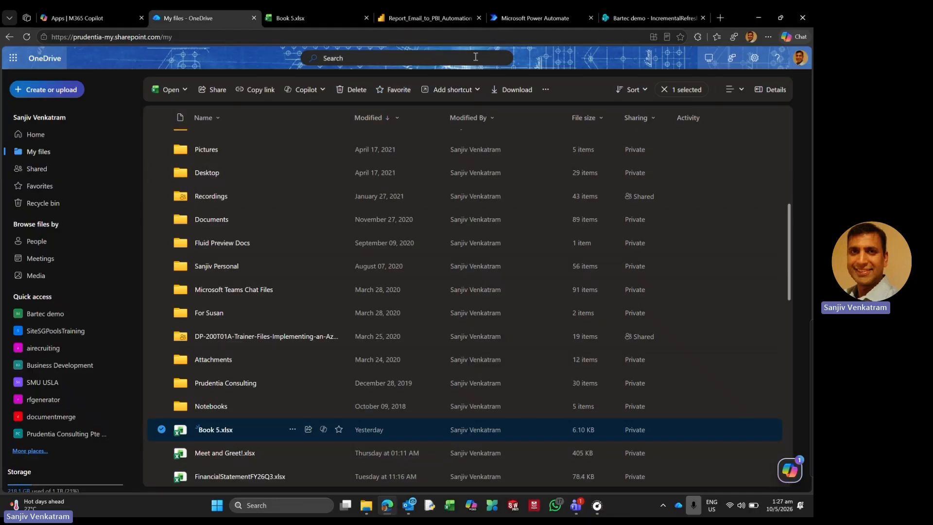
mouse_move(495, 25)
left_click(501, 19)
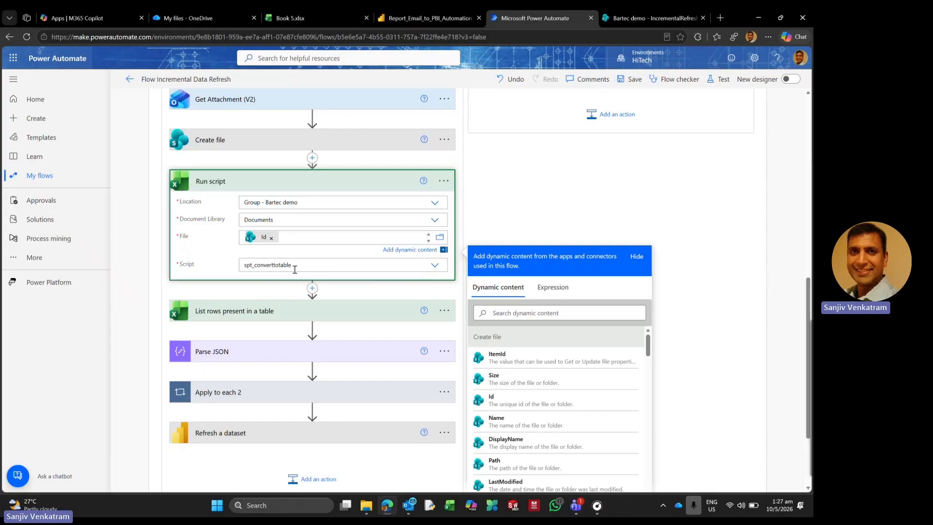
left_click(435, 265)
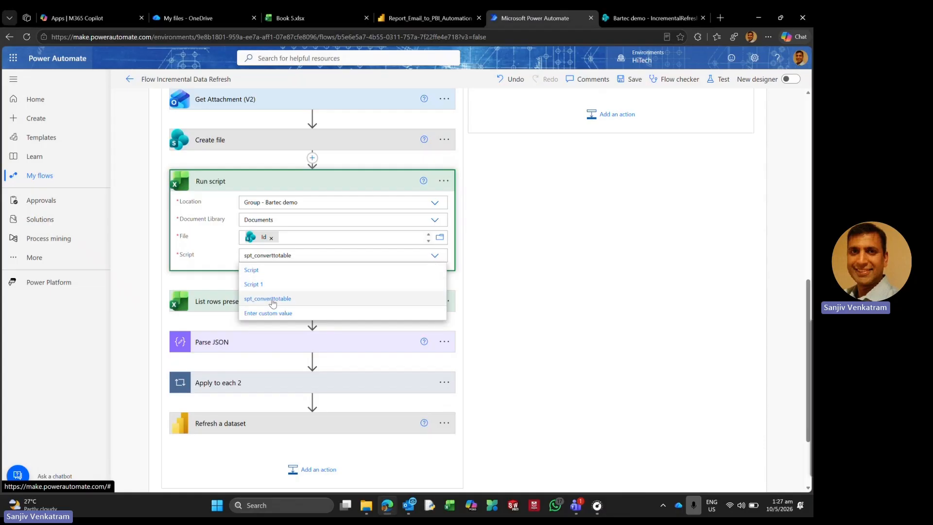
left_click(201, 267)
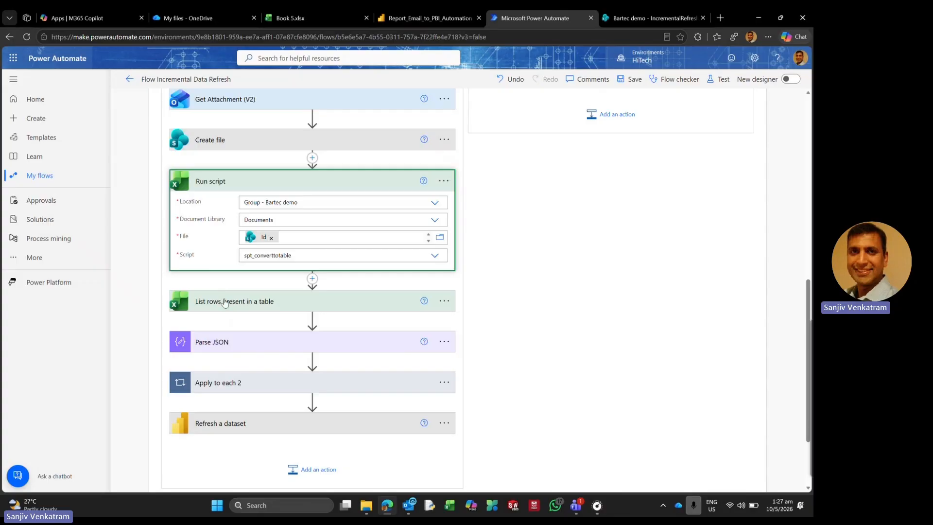
left_click(223, 192)
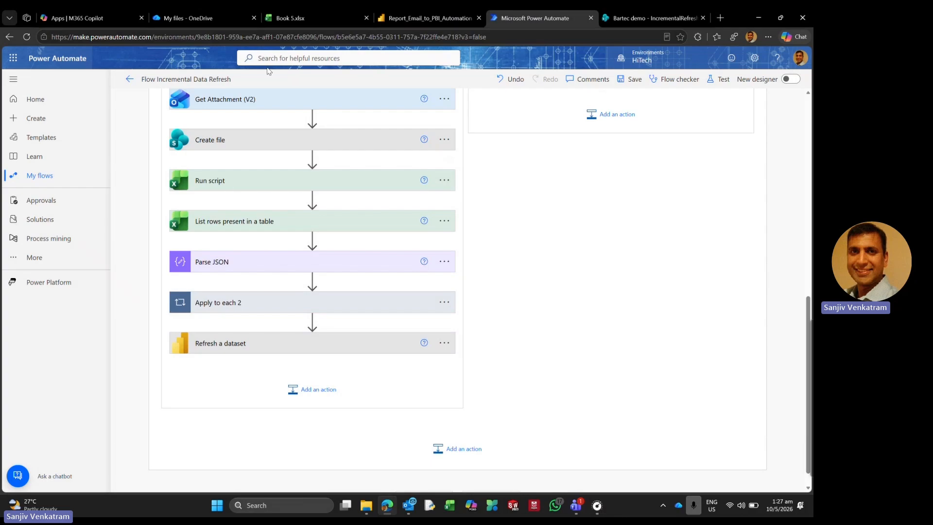
Switch to the IncrementalRefresh folder in SharePoint and open Sales10-5-2026_108am.xlsx to view its table
left_click(646, 10)
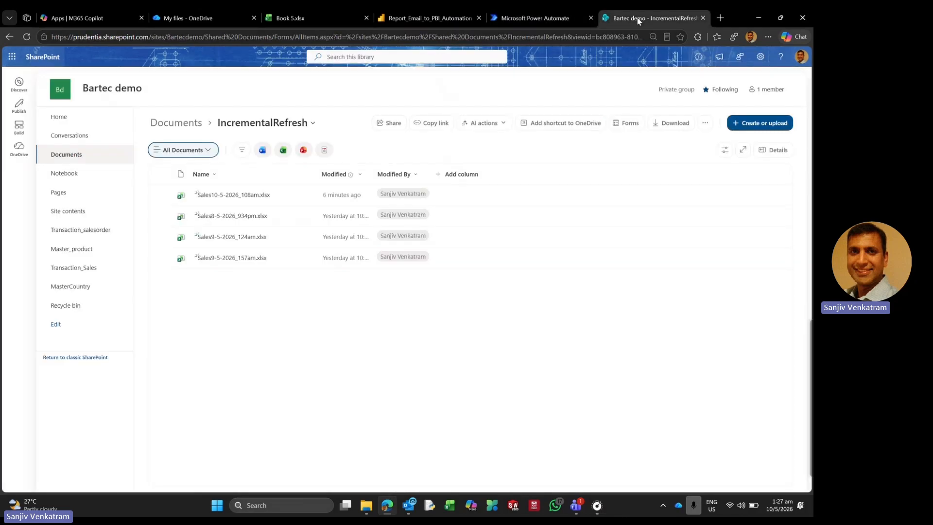
left_click(245, 196)
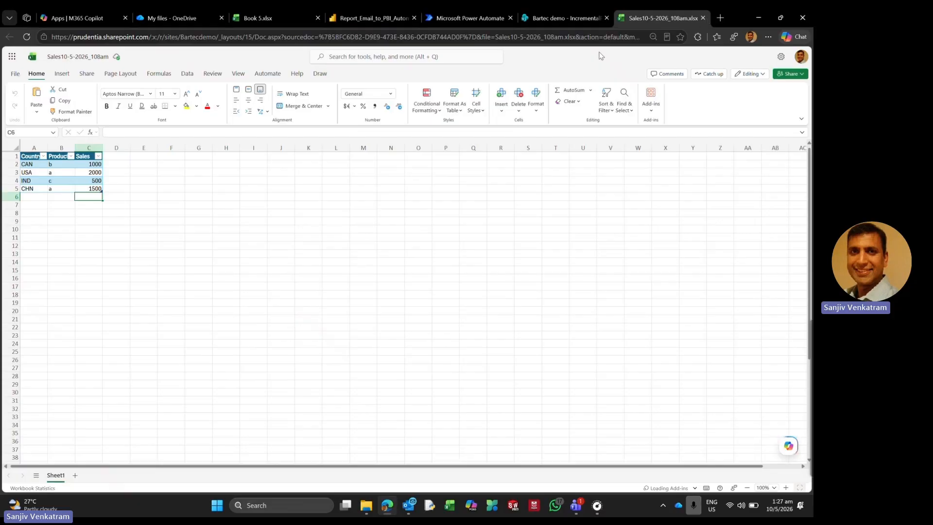
Close the sales workbook, switch to the Power Automate flow, review the File and Table settings of List rows present in a table, and collapse it
left_click(703, 18)
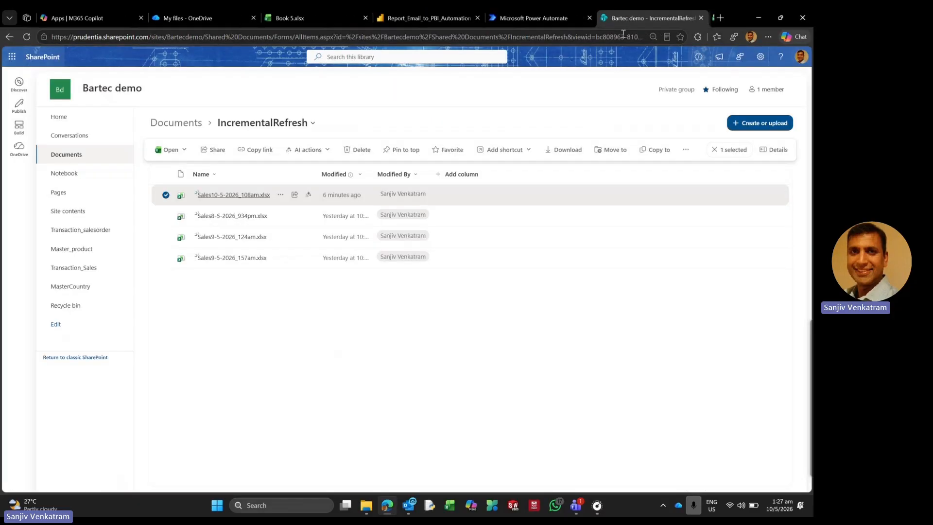
left_click(535, 18)
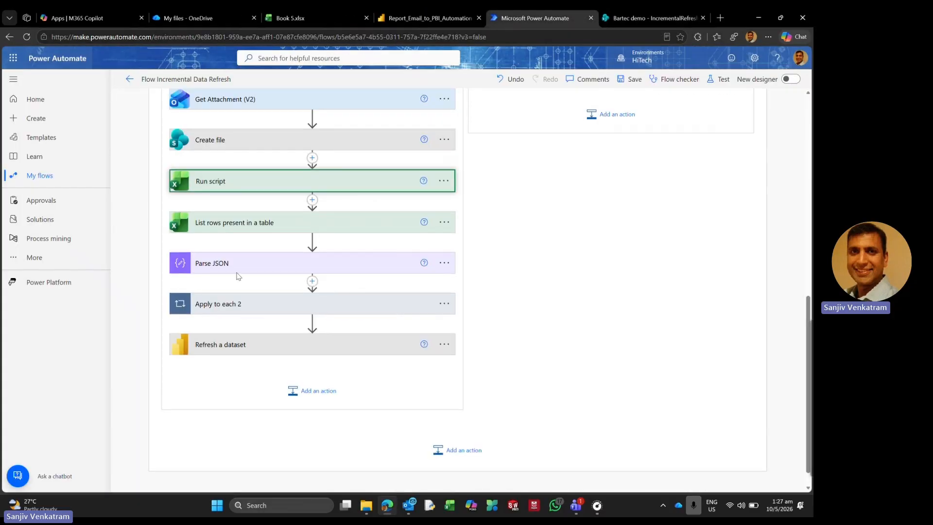
left_click(229, 223)
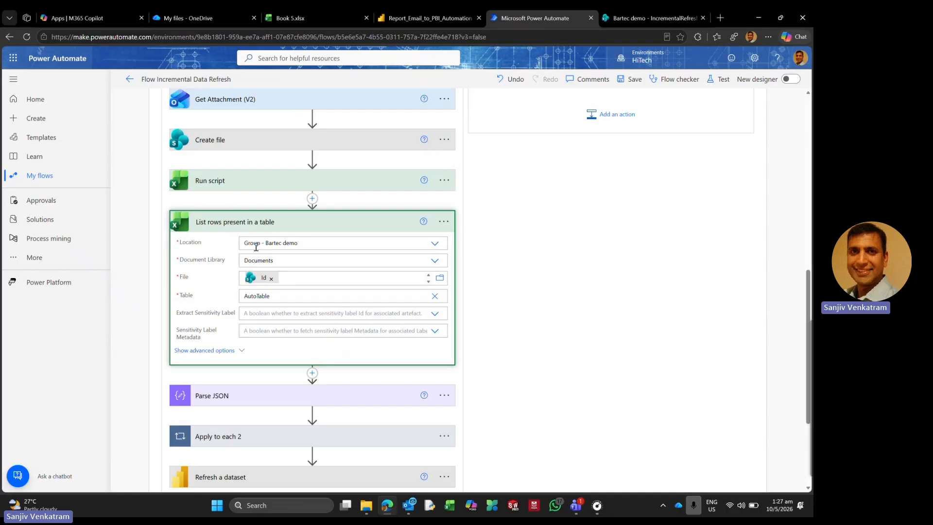
left_click(303, 297)
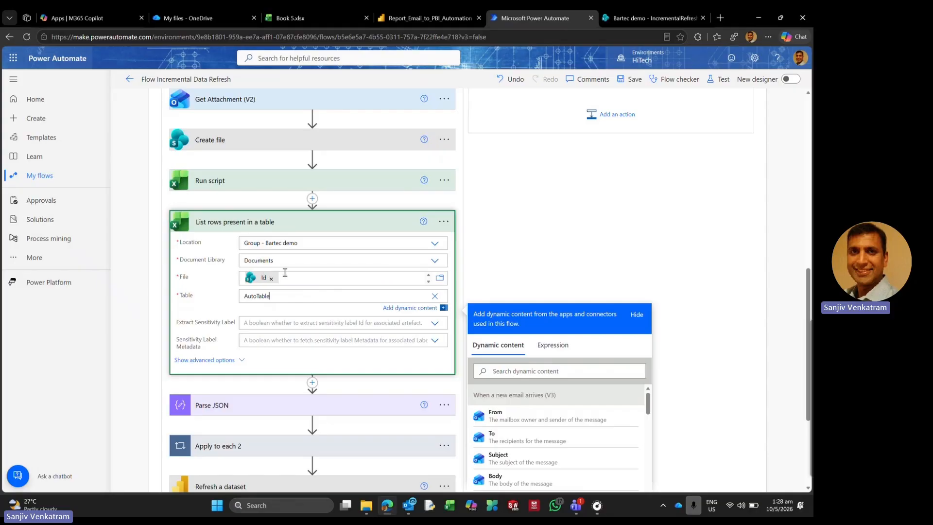
left_click(285, 275)
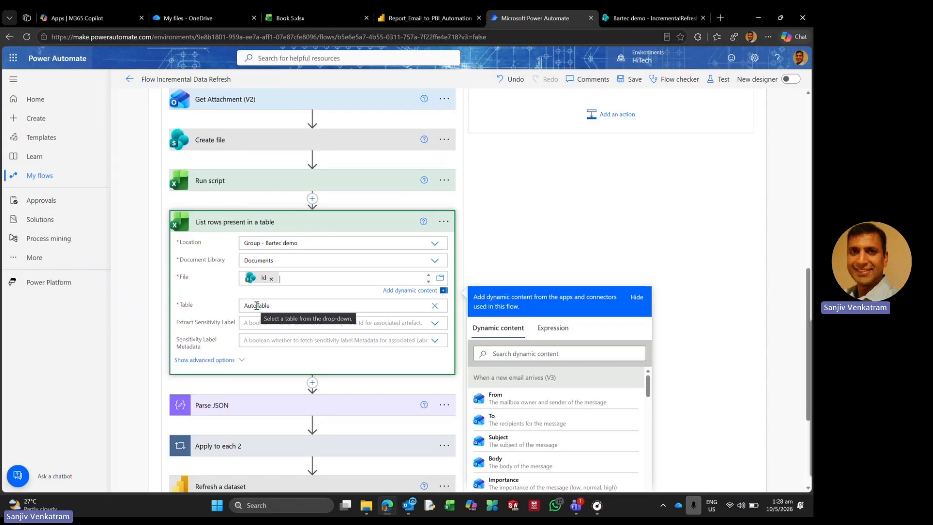
left_click(286, 306)
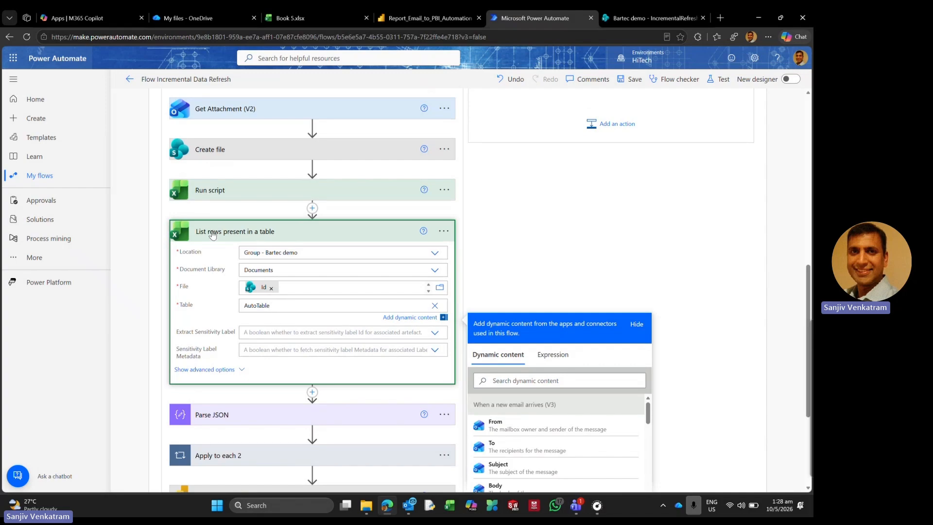
left_click(244, 236)
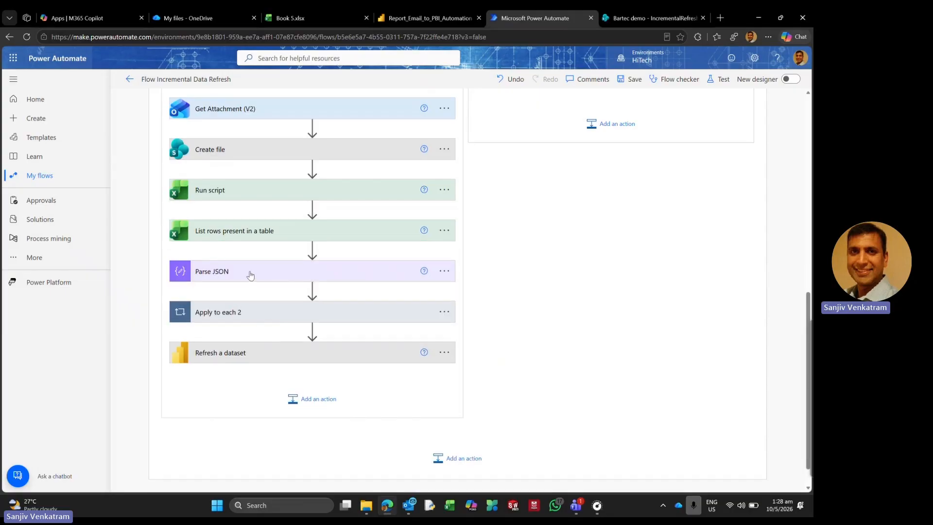
Open the May 10, 01:13 AM run and inspect the Condition and List rows present in a table in the second Apply to each iteration
left_click(131, 80)
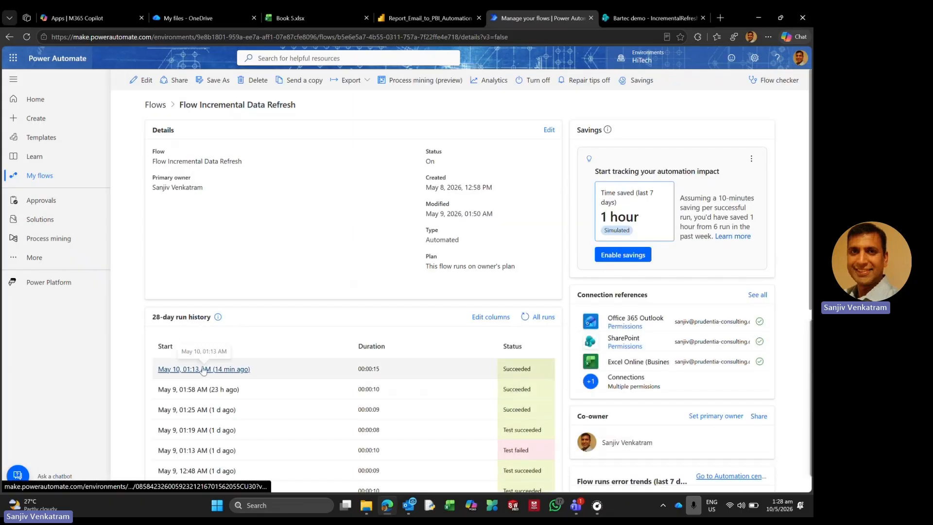
left_click(203, 369)
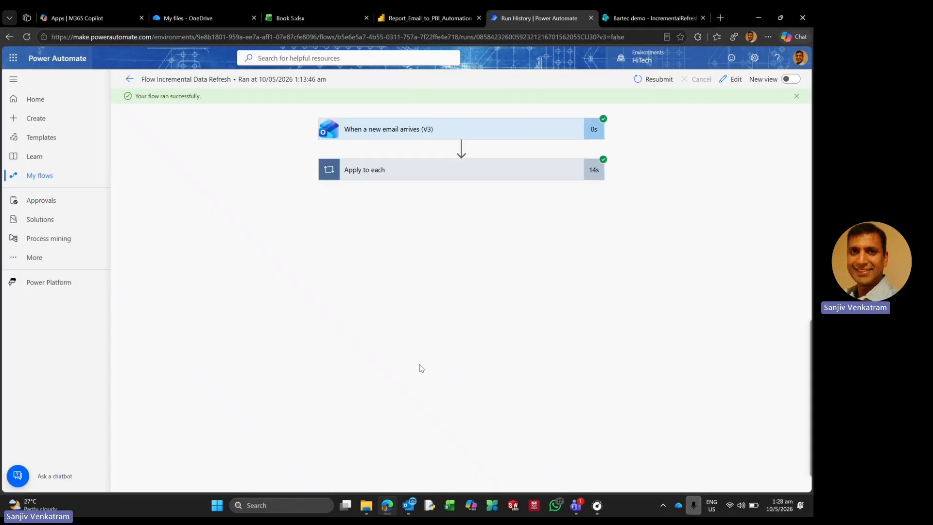
left_click(370, 179)
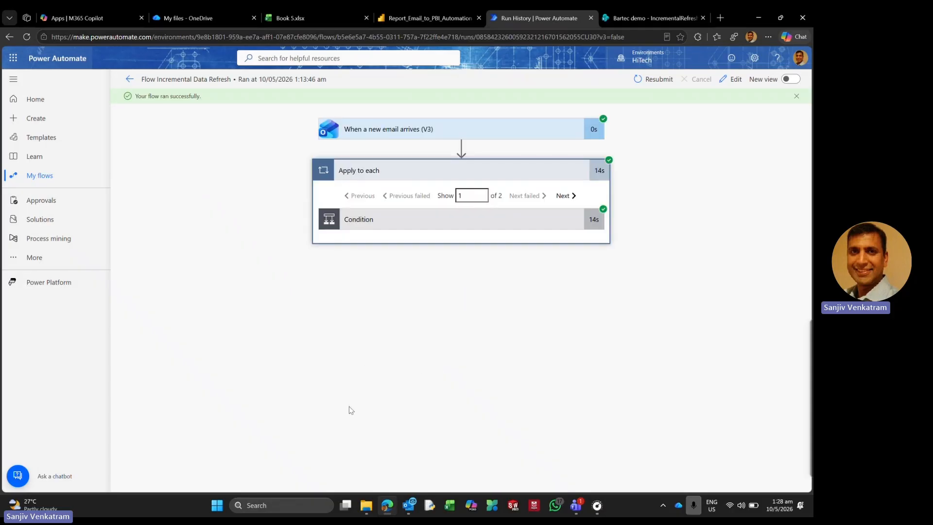
left_click(564, 195)
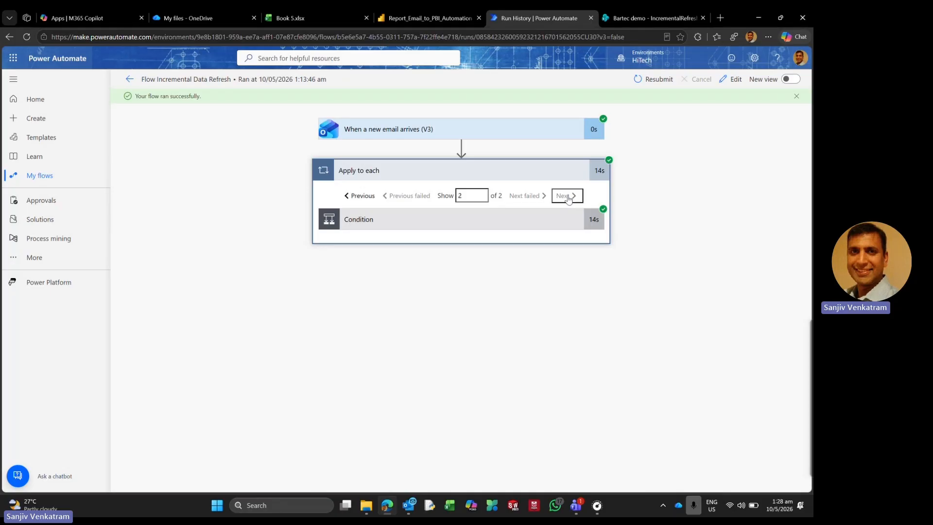
left_click(402, 224)
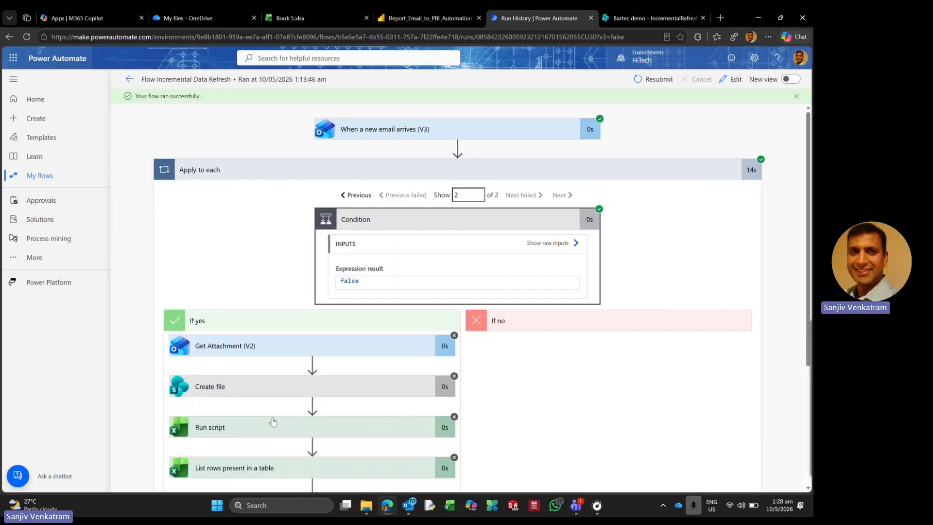
scroll(272, 422, "down", 4)
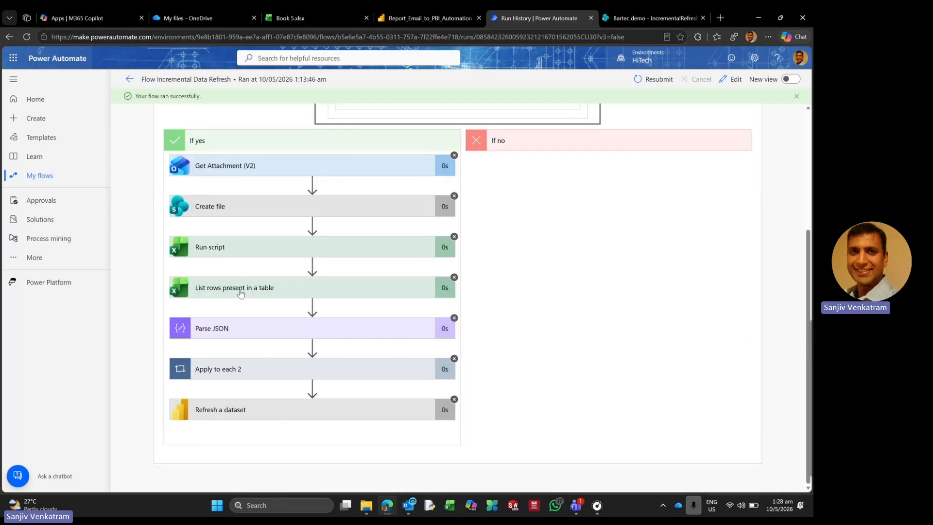
left_click(306, 291)
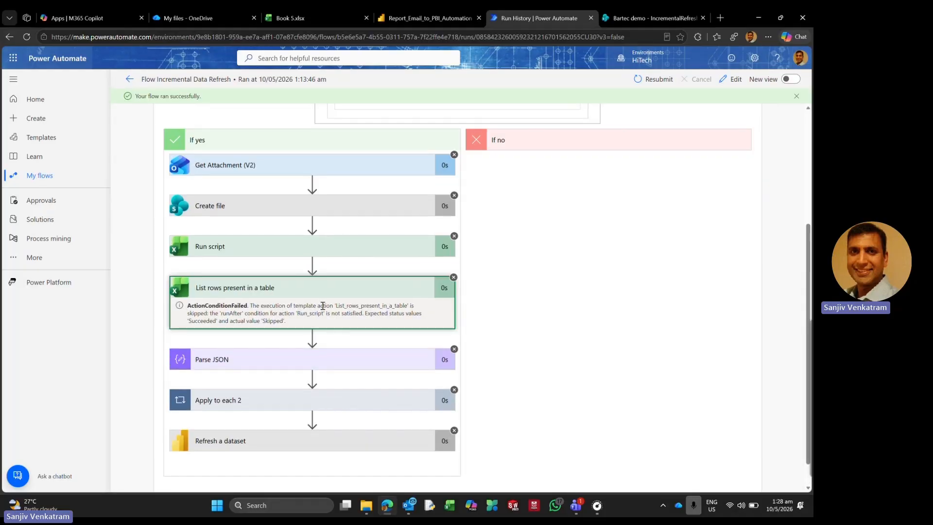
scroll(332, 312, "up", 2)
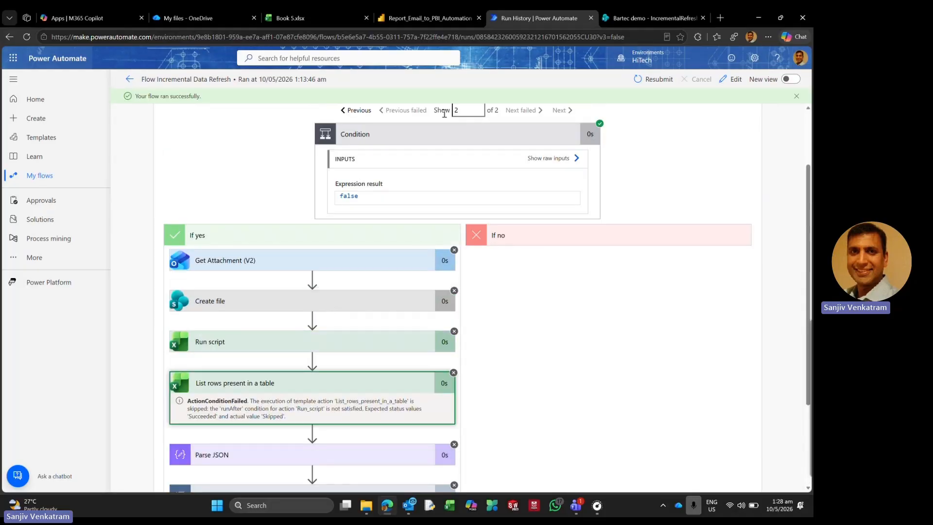
Go back to the first Apply to each iteration and view the inputs and outputs of List rows present in a table
left_click(359, 111)
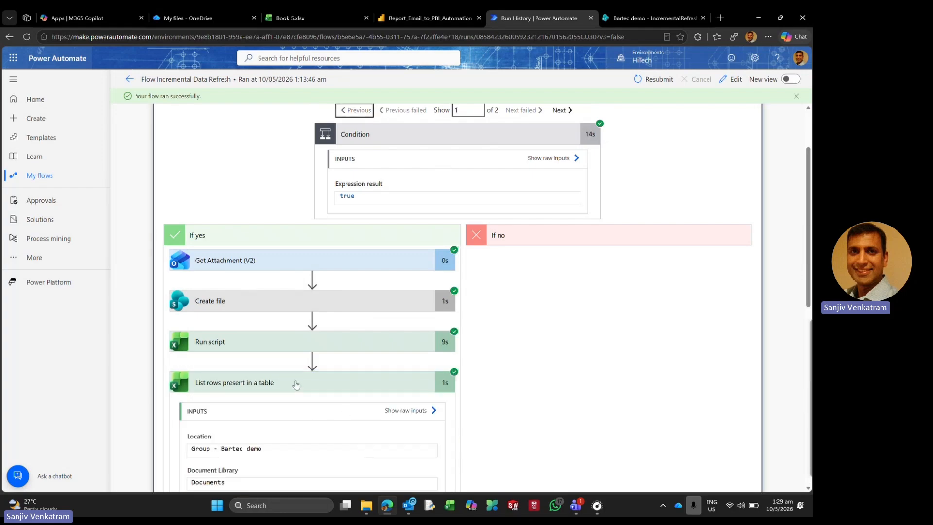
left_click(321, 385)
scroll(331, 340, "down", 2)
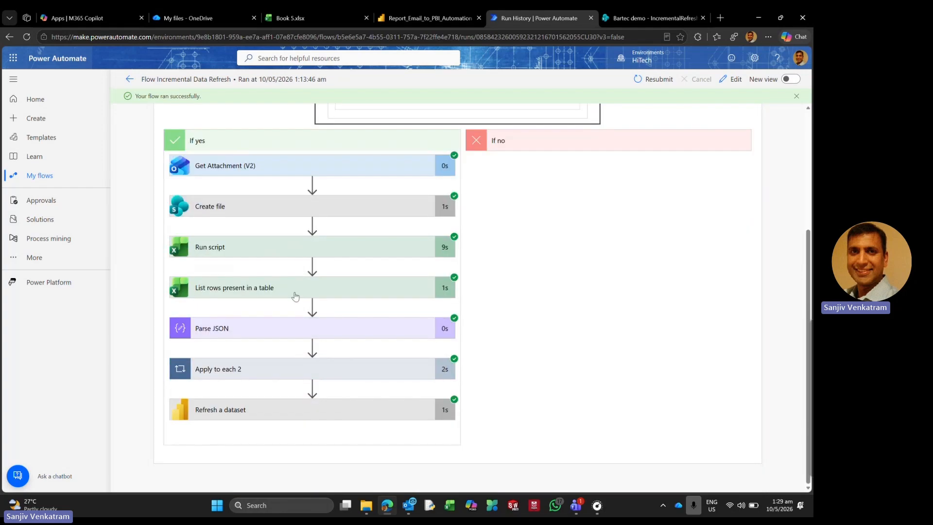
left_click(333, 291)
scroll(340, 311, "down", 1)
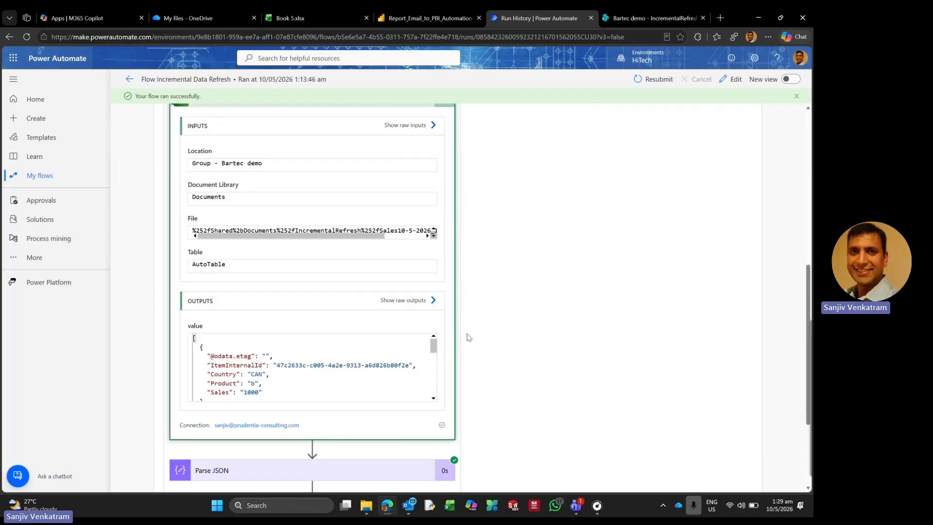
Show the raw outputs of List rows present in a table, highlight the body section, and close the raw outputs
left_click(419, 301)
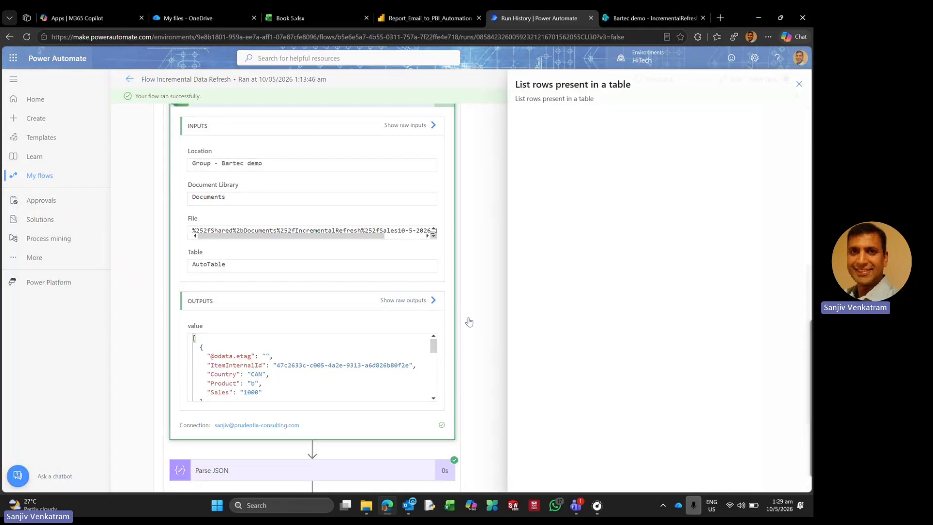
scroll(671, 326, "down", 2)
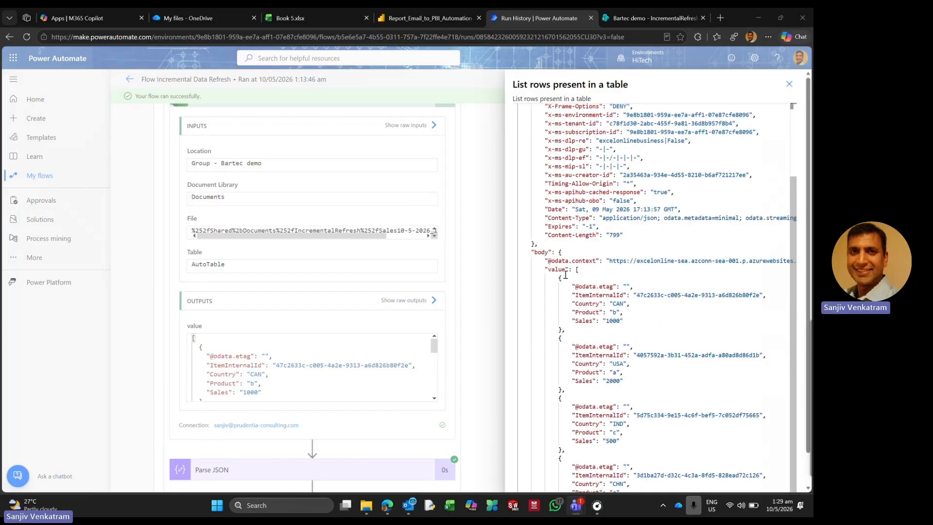
left_click_drag(560, 253, 624, 490)
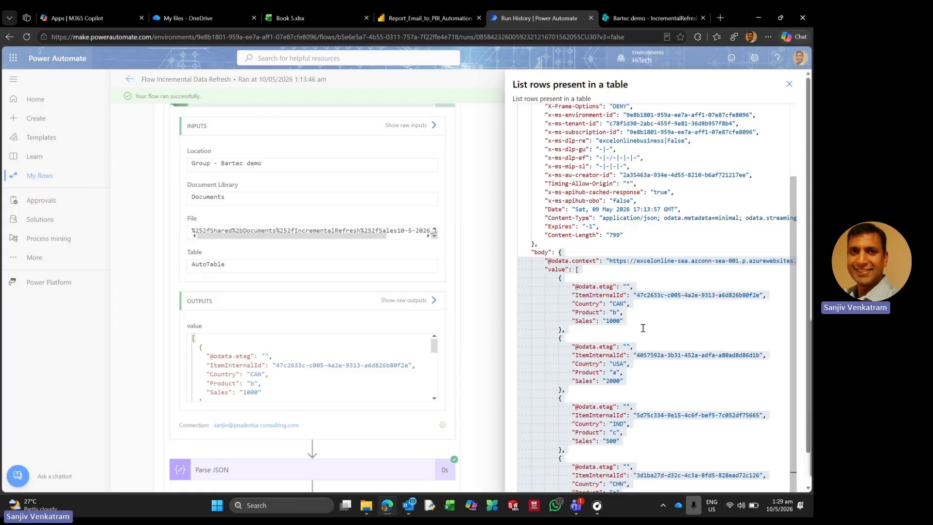
left_click(790, 85)
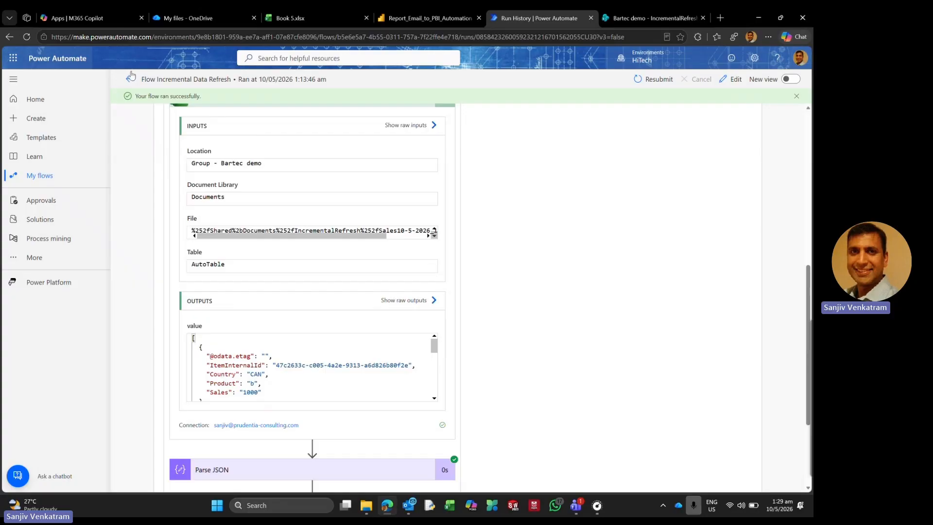
Reopen the flow for editing and expand Apply to each and its Condition to show the If yes actions
left_click(733, 80)
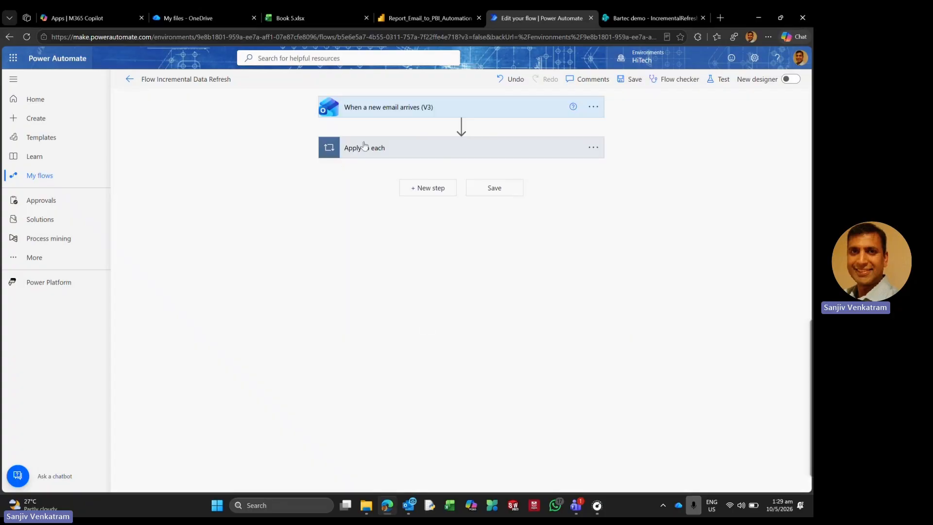
left_click(362, 150)
left_click(356, 211)
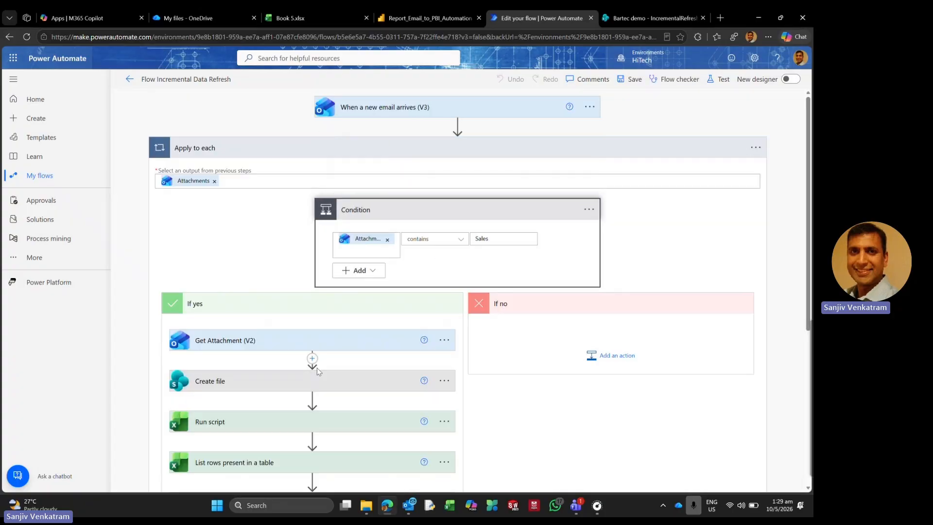
scroll(234, 446, "down", 5)
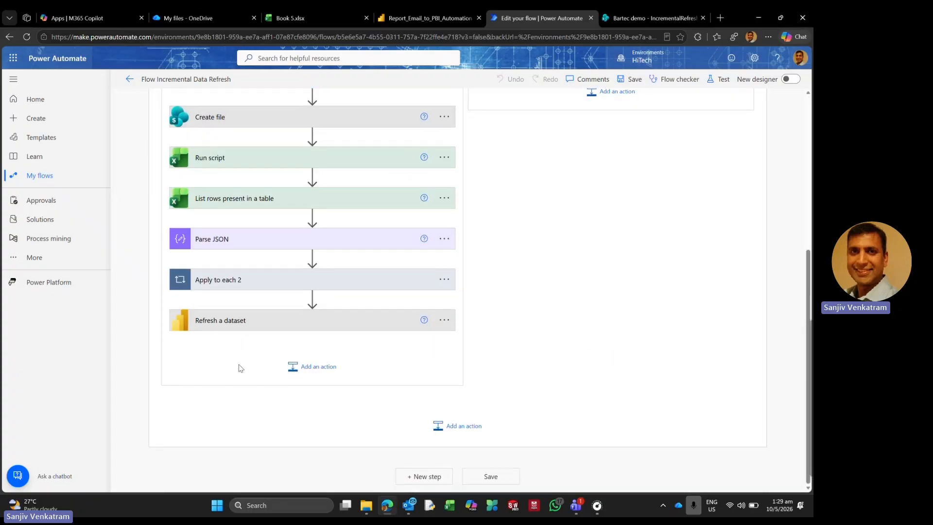
Examine the Body content and the schema of the Parse JSON action, and collapse the action
left_click(226, 243)
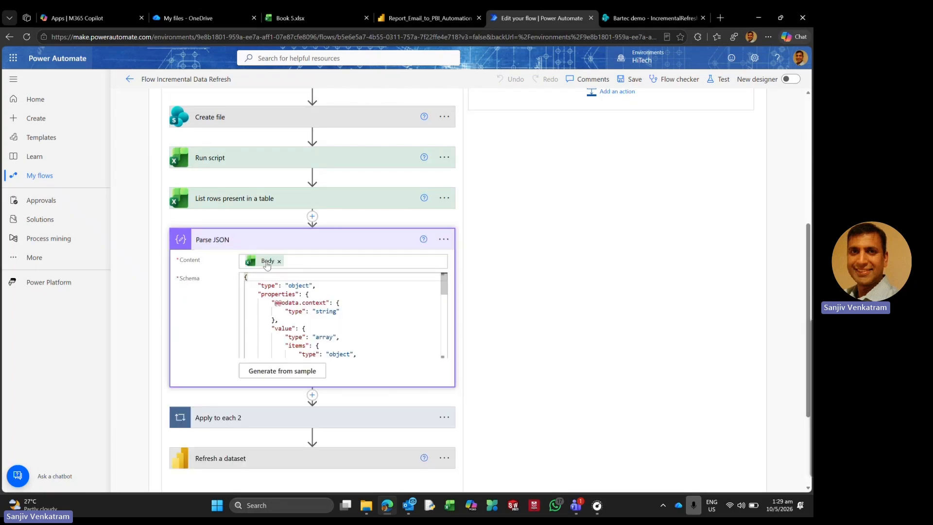
left_click(290, 261)
scroll(554, 411, "down", 8)
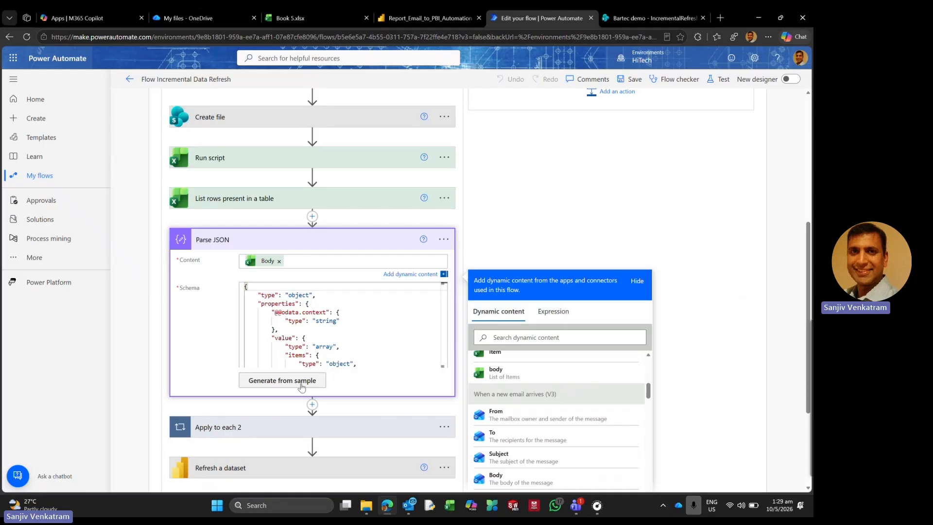
scroll(285, 343, "down", 10)
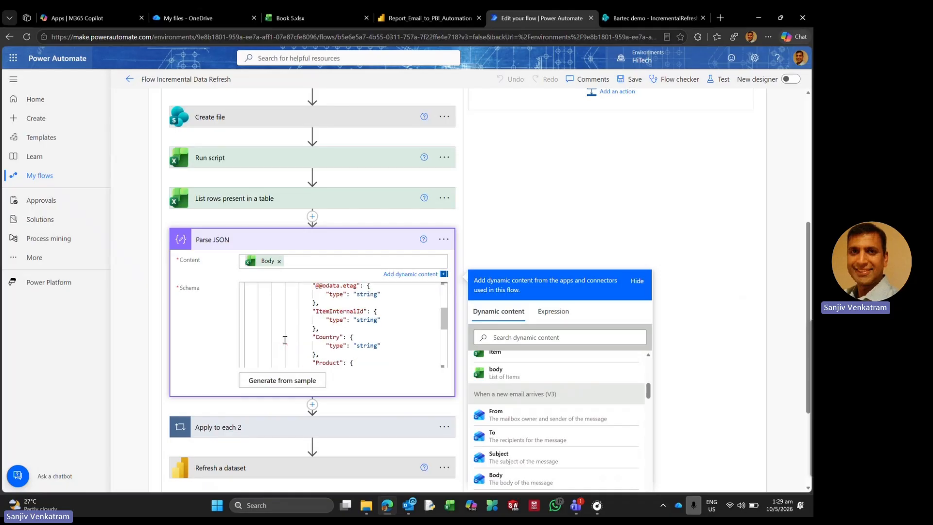
scroll(287, 344, "up", 10)
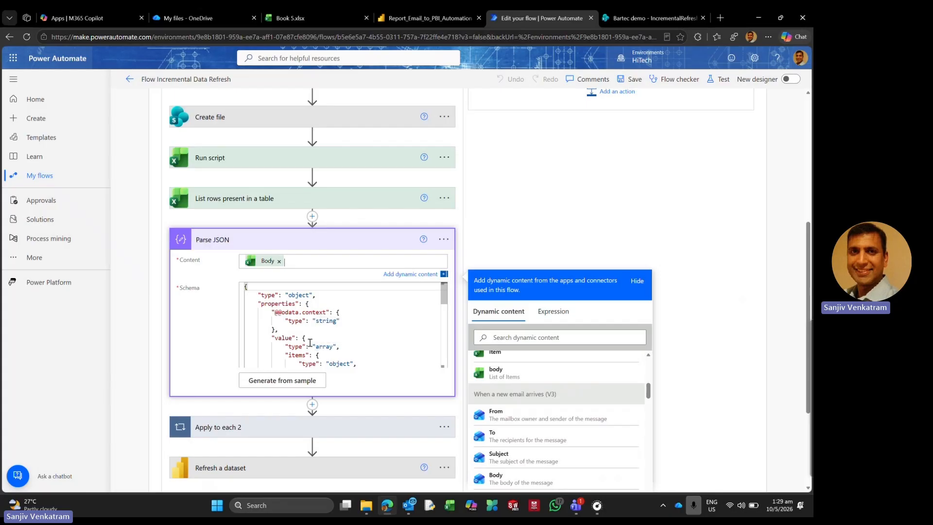
left_click(280, 243)
Expand Apply to each 2 to see its value input, and open the Transaction_Sales list in SharePoint
left_click(231, 281)
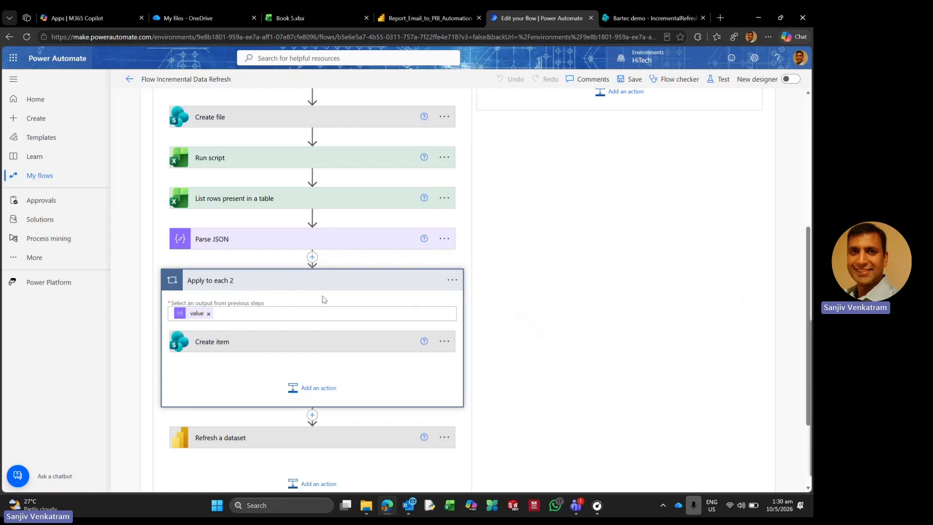
left_click(651, 19)
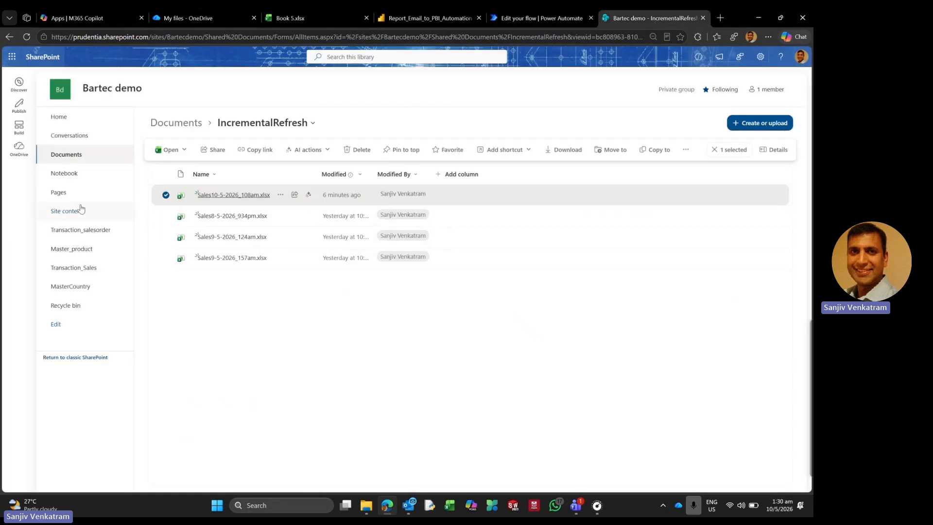
left_click(87, 273)
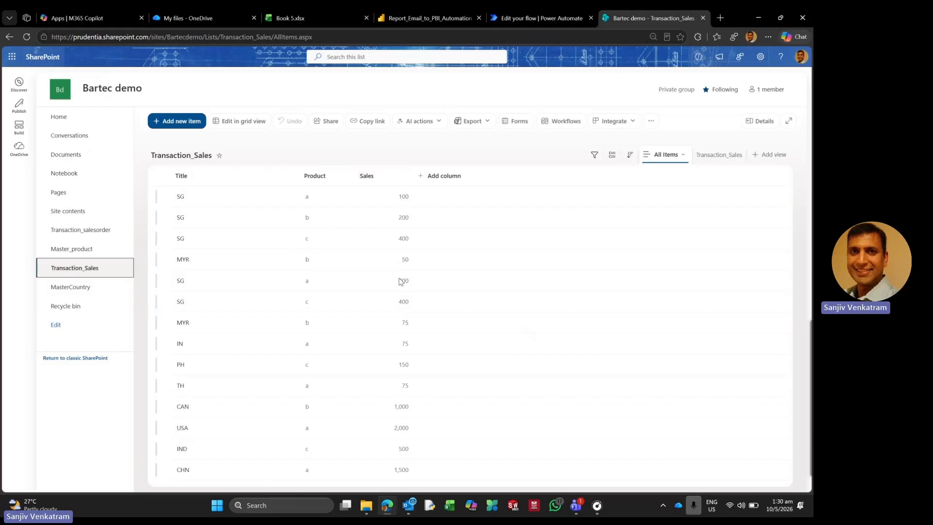
Return to the flow and review how Create item maps Country, Product and Sales to the Transaction_Sales columns
left_click(511, 21)
left_click(216, 347)
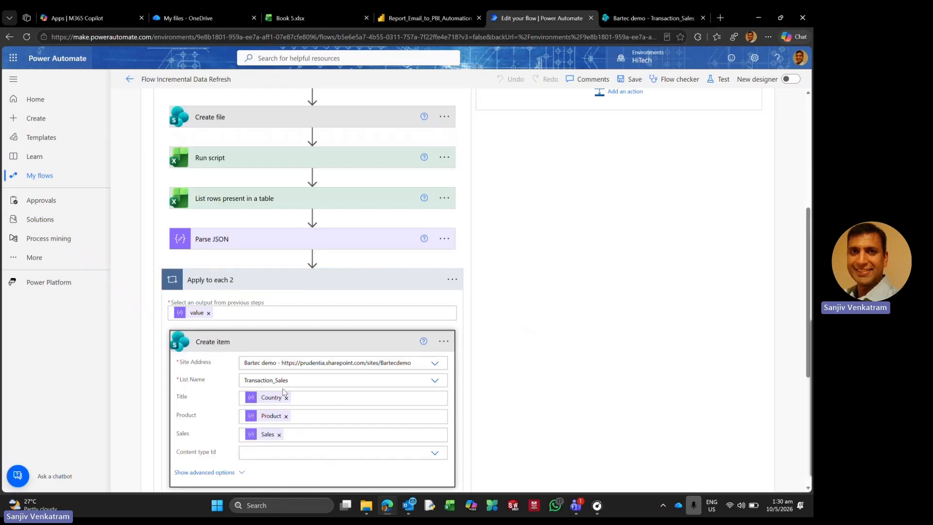
left_click(307, 399)
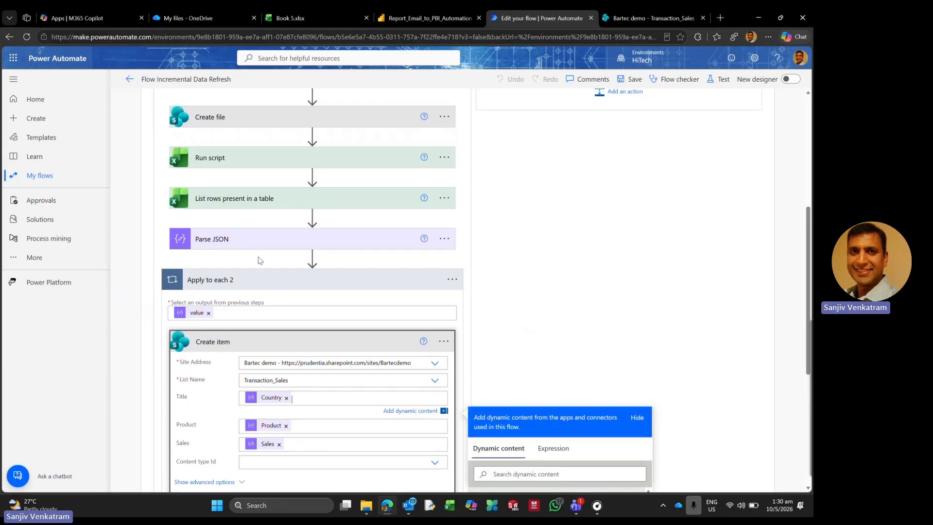
scroll(479, 333, "down", 5)
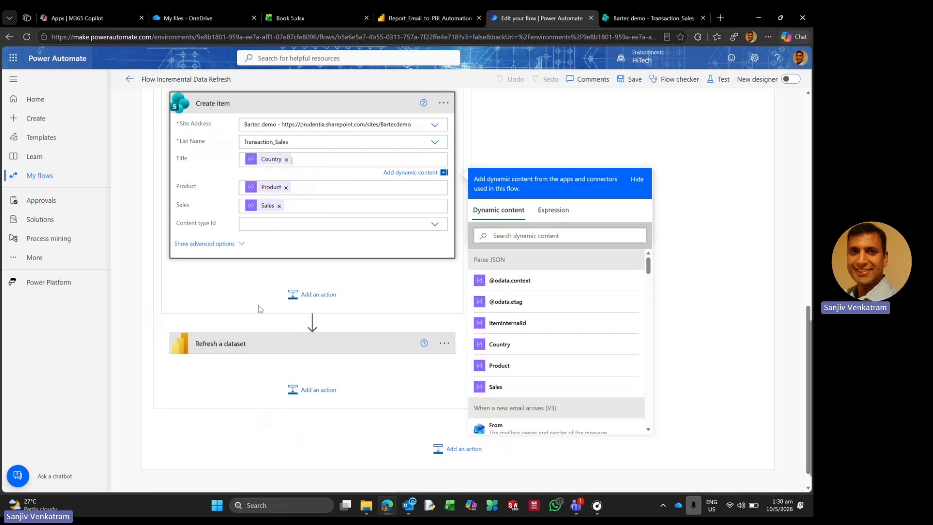
Collapse Create item and Apply to each 2, and expand Refresh a dataset to examine its workspace and dataset settings
left_click(236, 115)
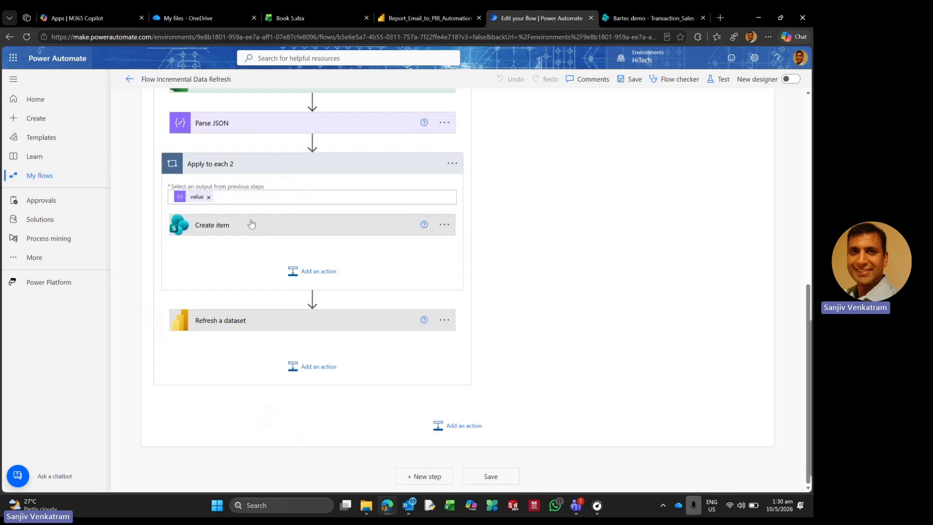
left_click(234, 171)
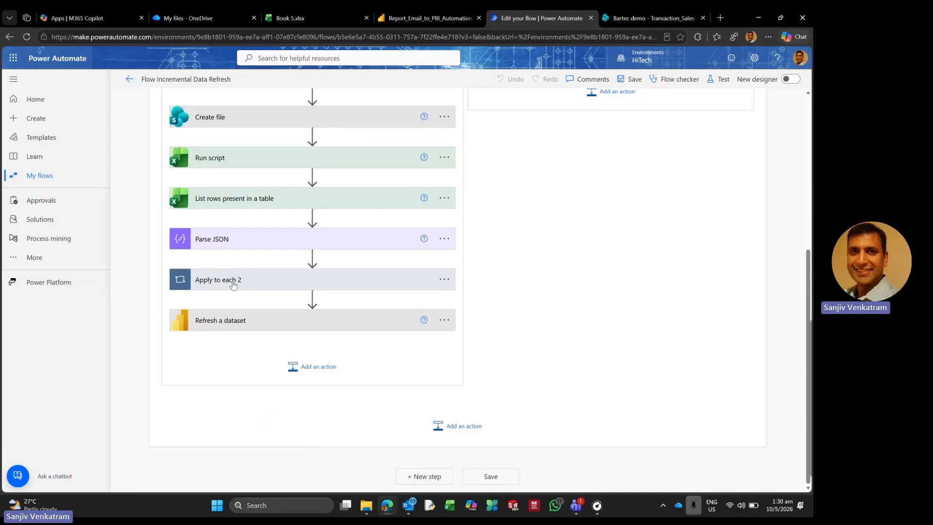
left_click(238, 324)
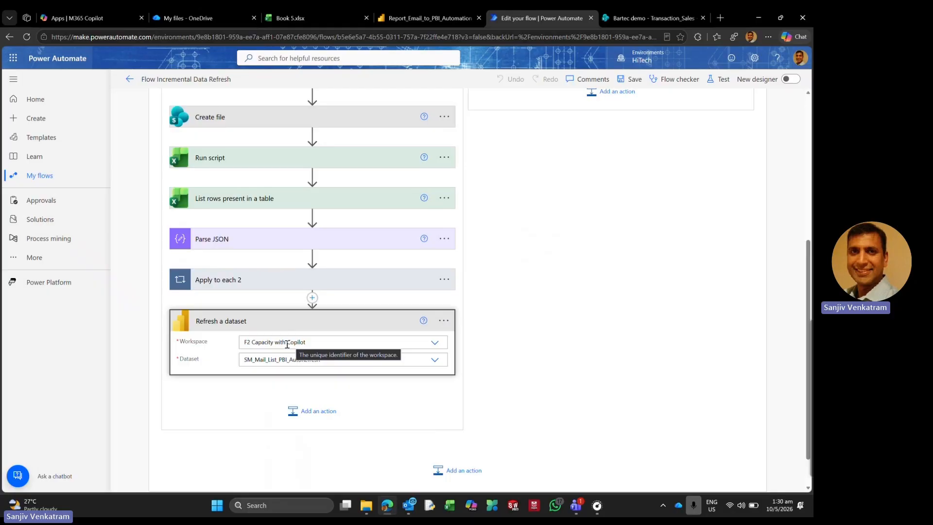
View the F2 Capacity with Copilot workspace contents in Power BI, and return to the flow to recheck the Refresh a dataset settings
left_click(422, 15)
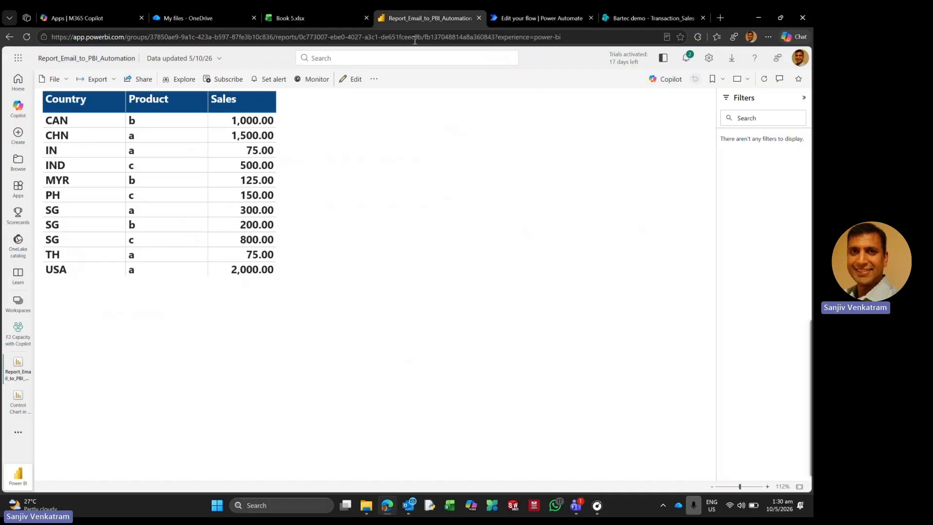
left_click(18, 332)
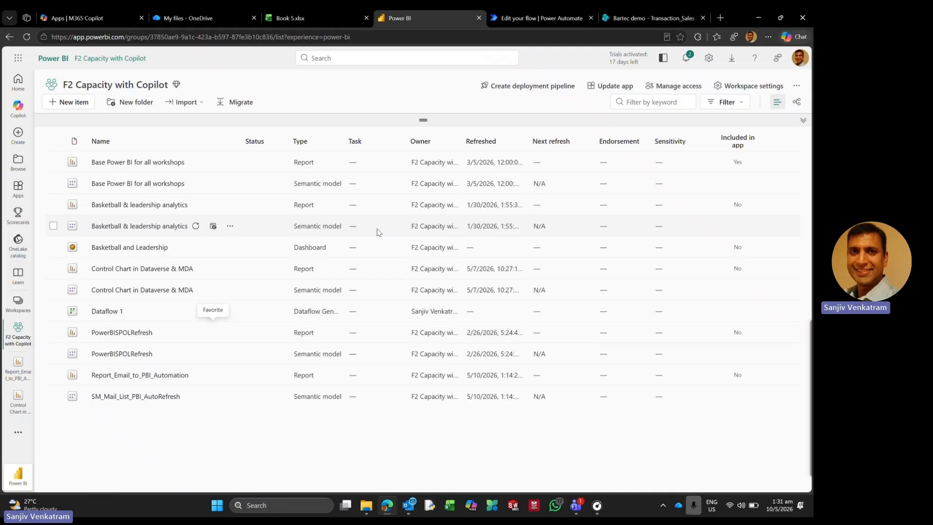
left_click(505, 22)
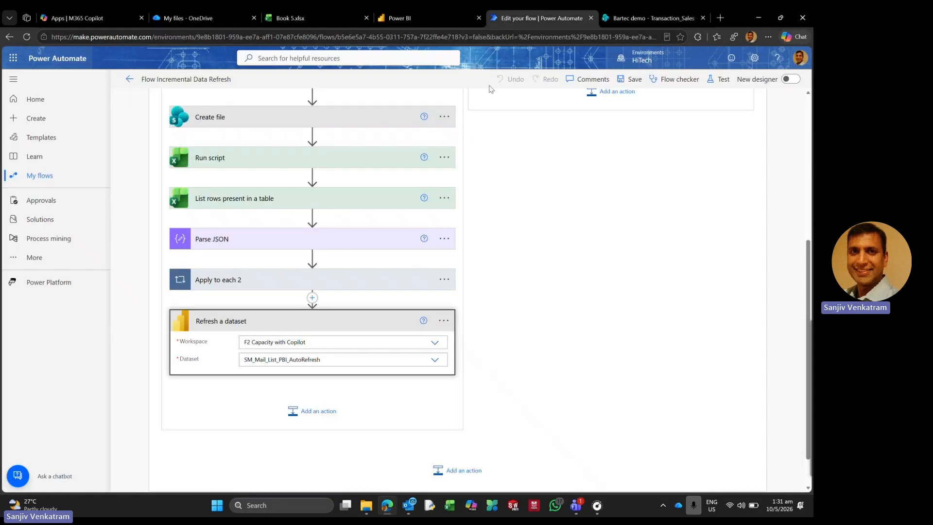
left_click(279, 326)
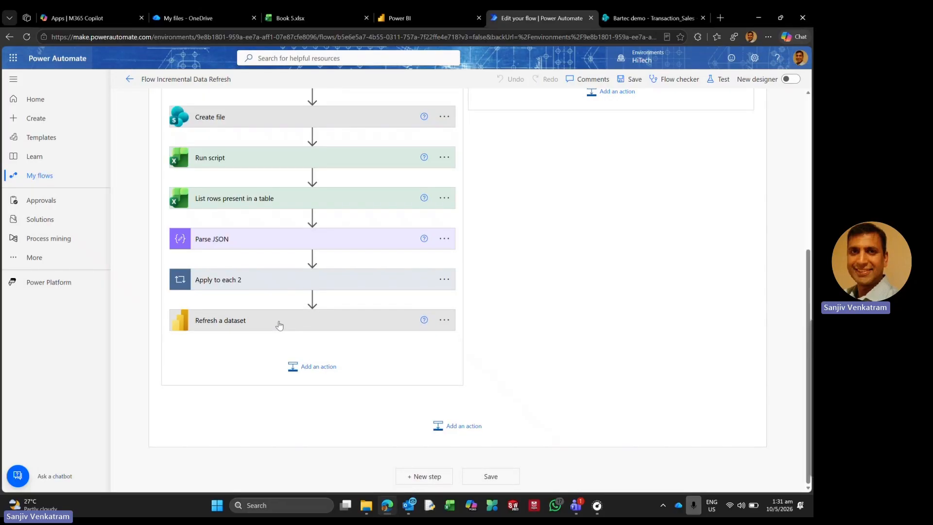
left_click(255, 324)
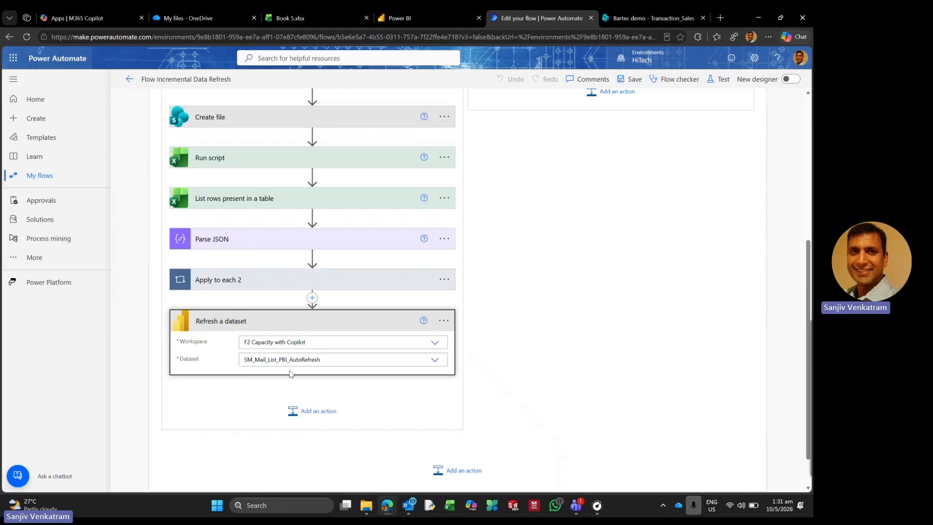
Review the whole flow from the email trigger and Condition through the If yes actions, and collapse Refresh a dataset
scroll(389, 316, "up", 5)
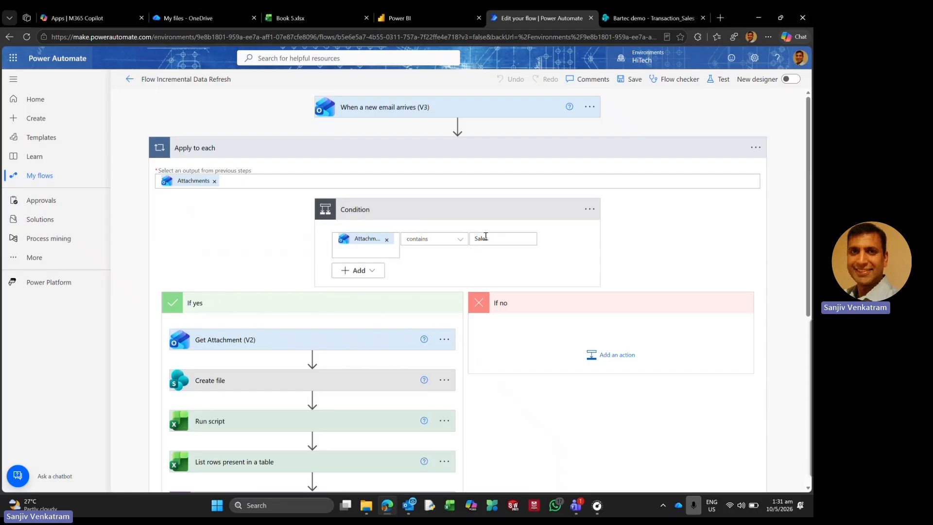
scroll(479, 241, "down", 2)
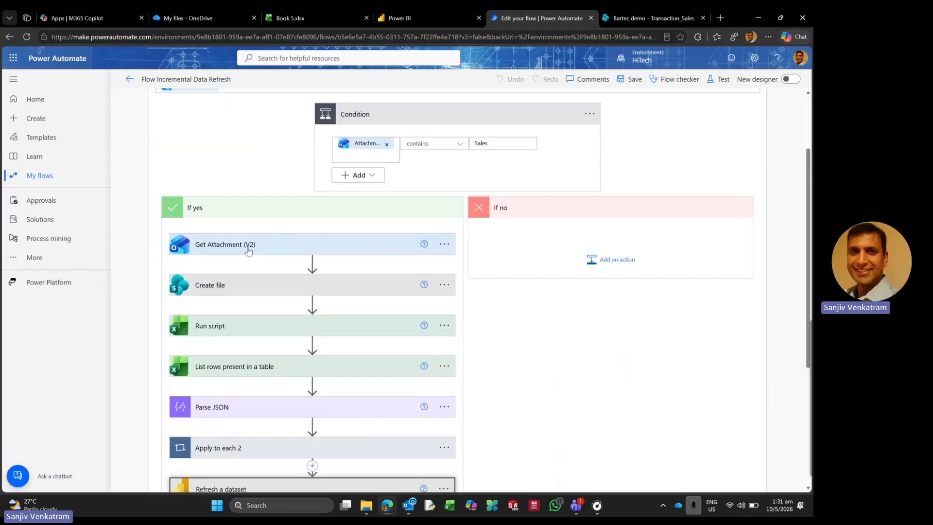
scroll(249, 236, "down", 2)
scroll(249, 236, "down", 1)
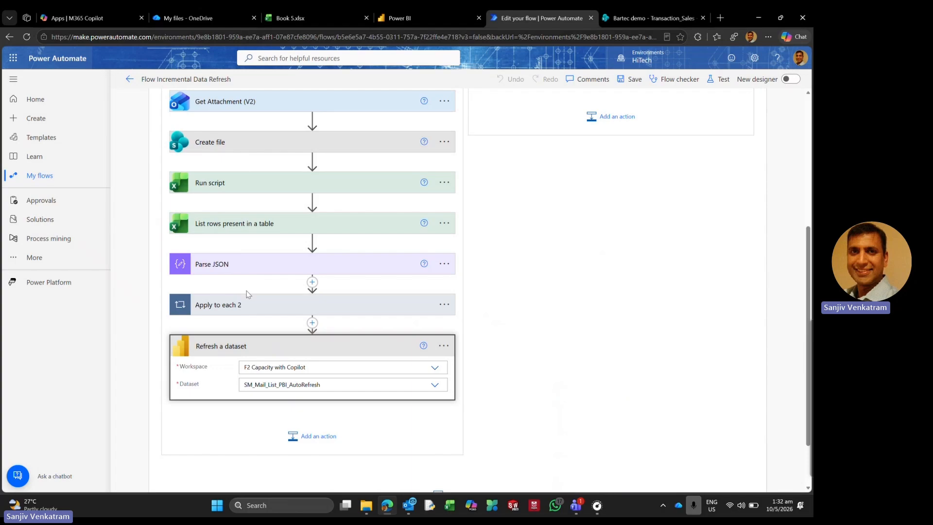
left_click(243, 346)
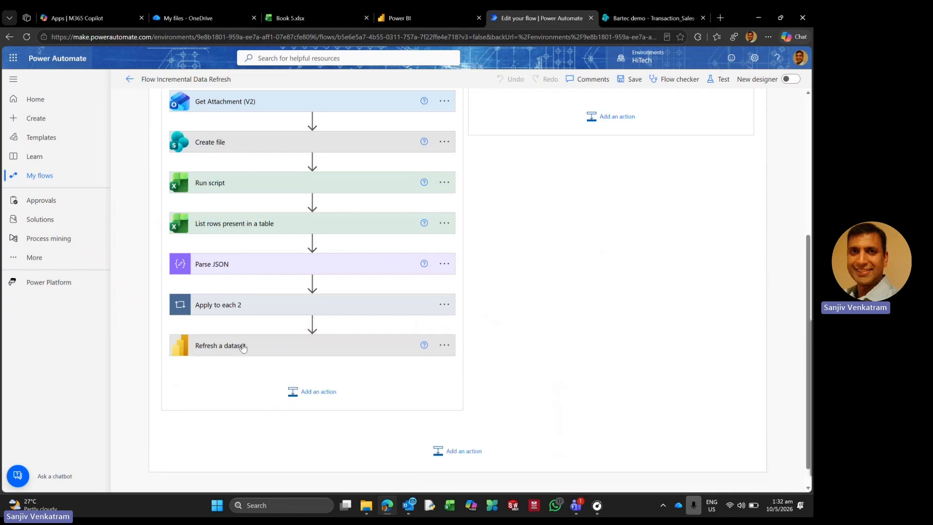